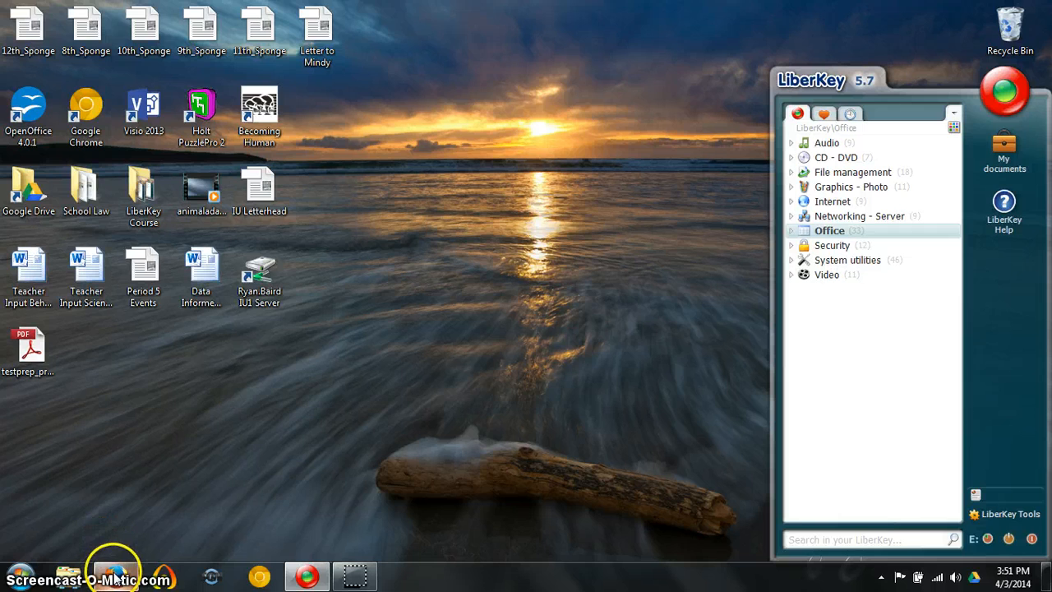
# Step: View the model labels Label #1 and Label #2 in the Inkscape section of the Moodle course, closing each and minimizing the browser
pyautogui.click(112, 573)
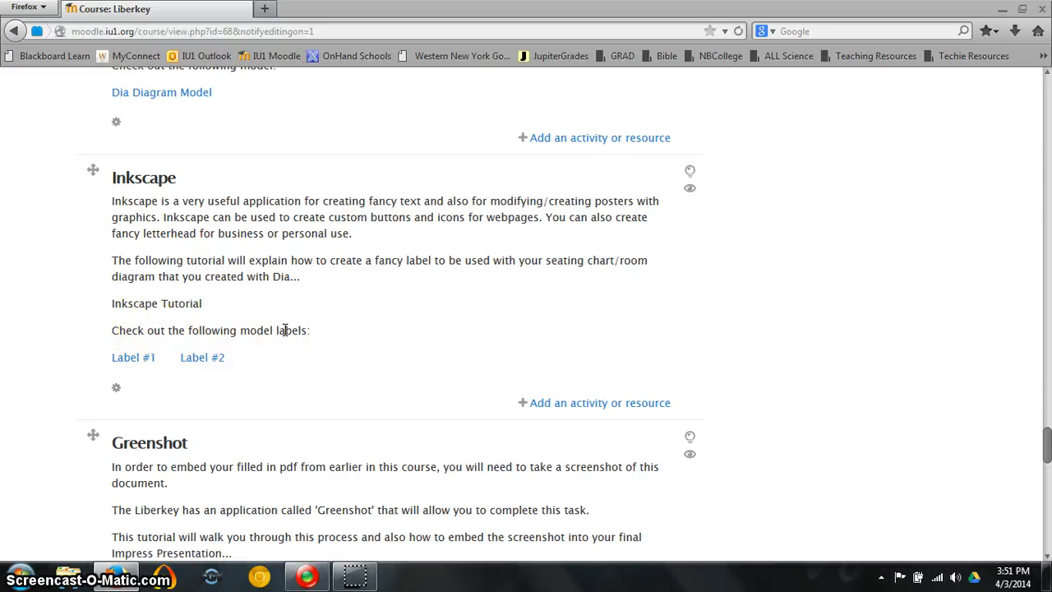
pyautogui.click(134, 361)
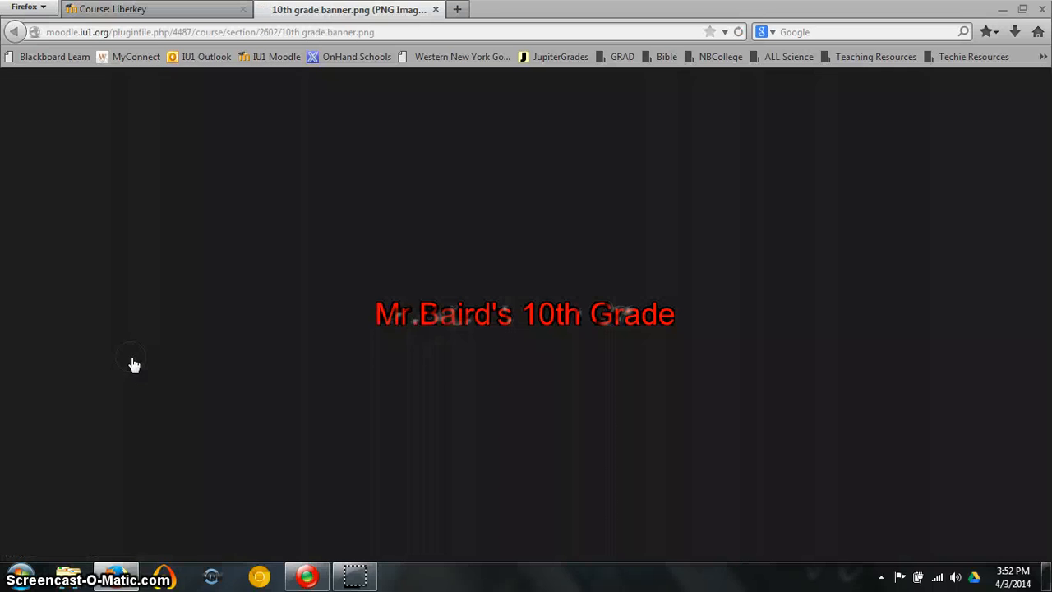
pyautogui.click(436, 9)
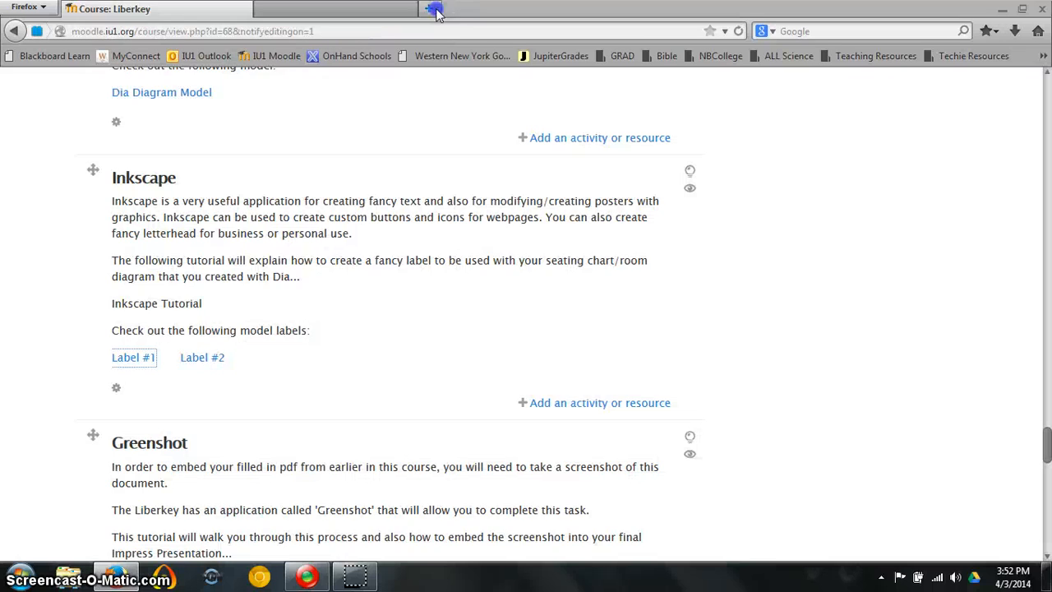
pyautogui.click(202, 359)
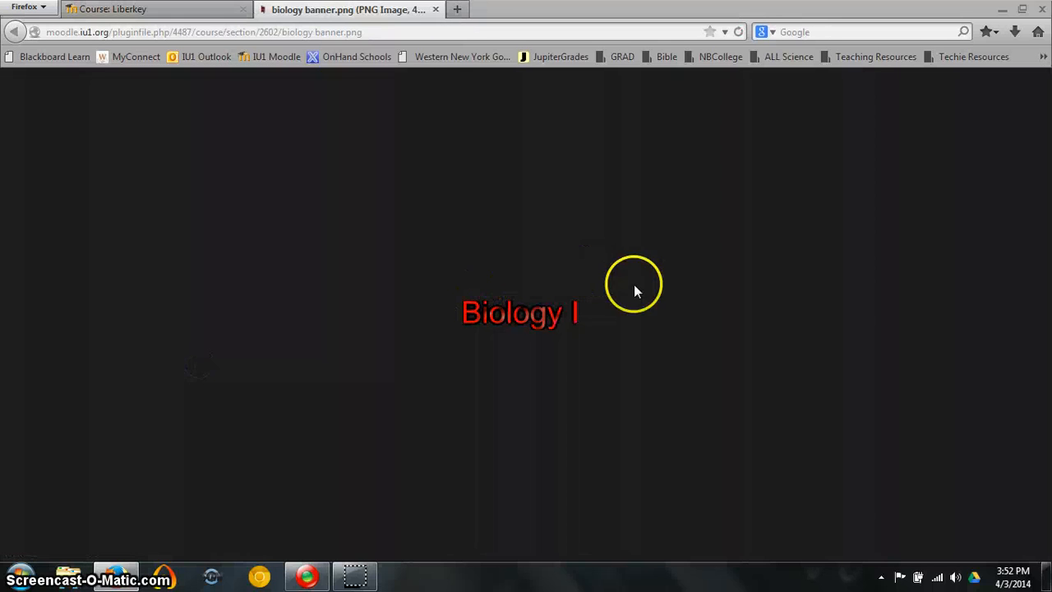
pyautogui.click(436, 9)
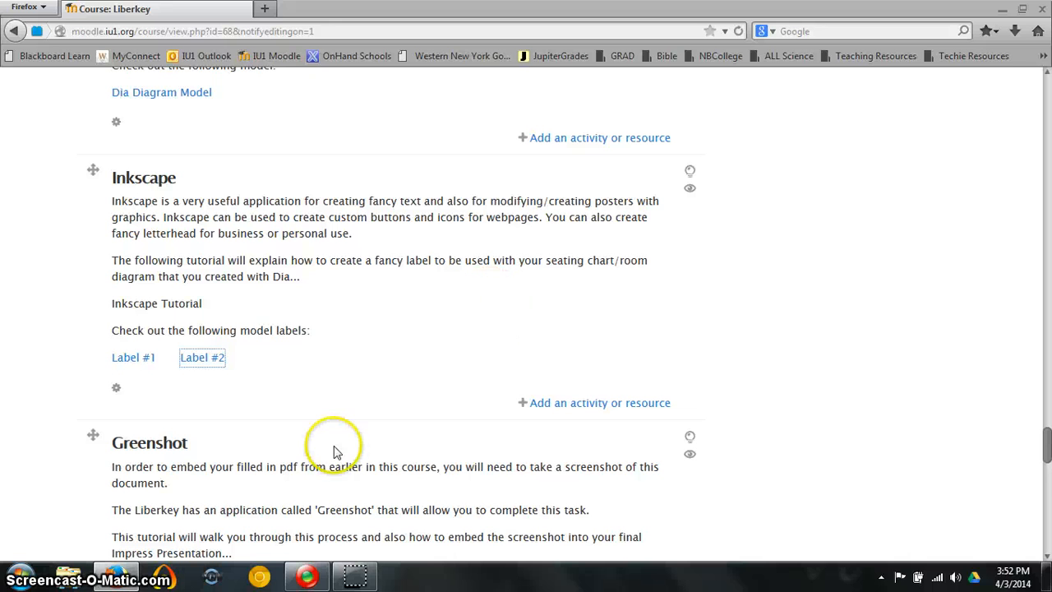
pyautogui.click(1002, 9)
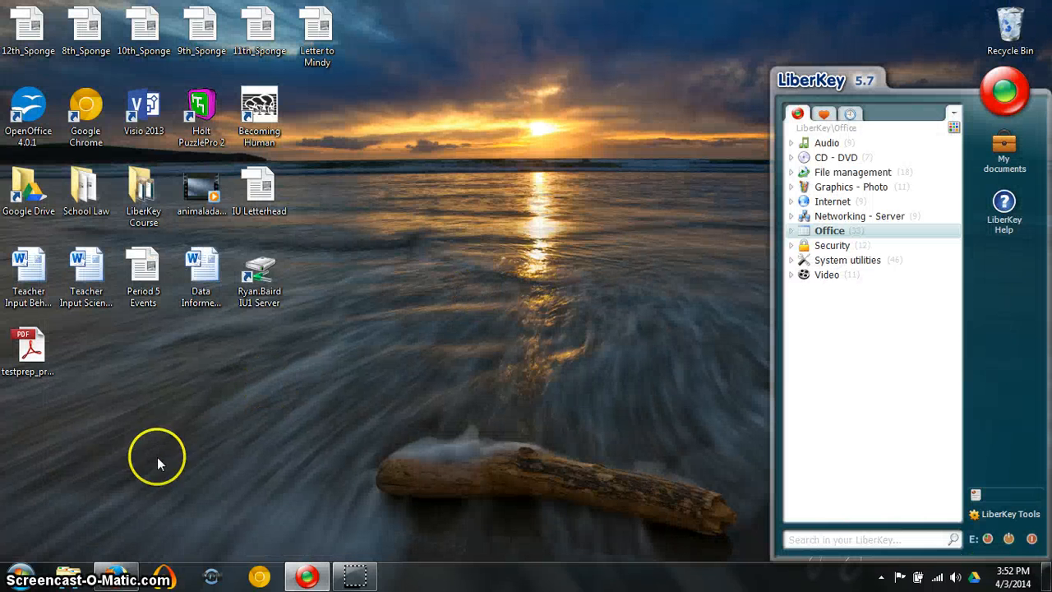
# Step: Launch Inkscape from LiberKey's Graphics - Photo Editor applications and maximize its window
pyautogui.click(792, 188)
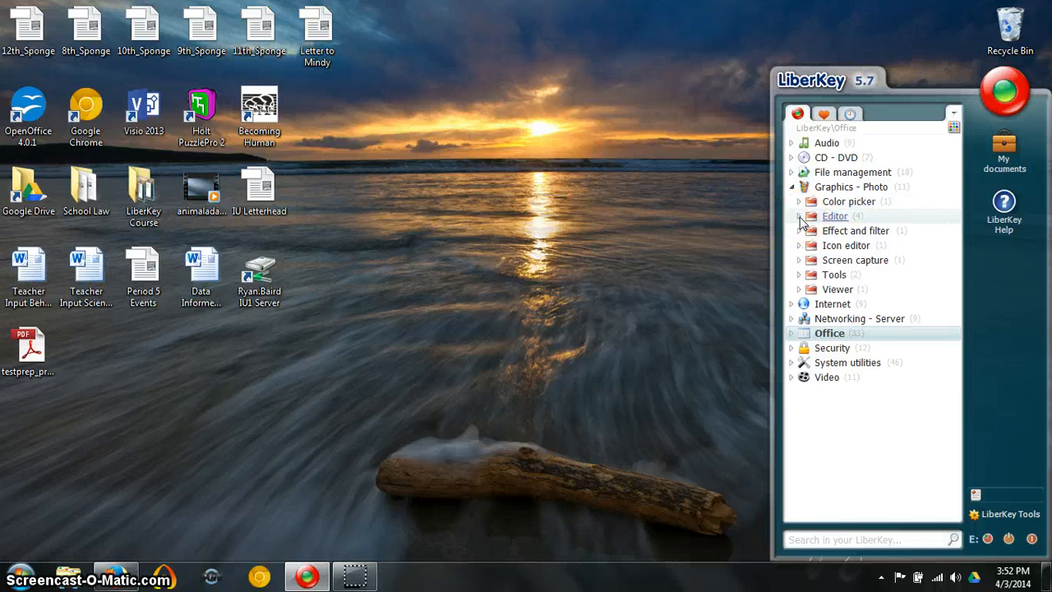
pyautogui.click(801, 218)
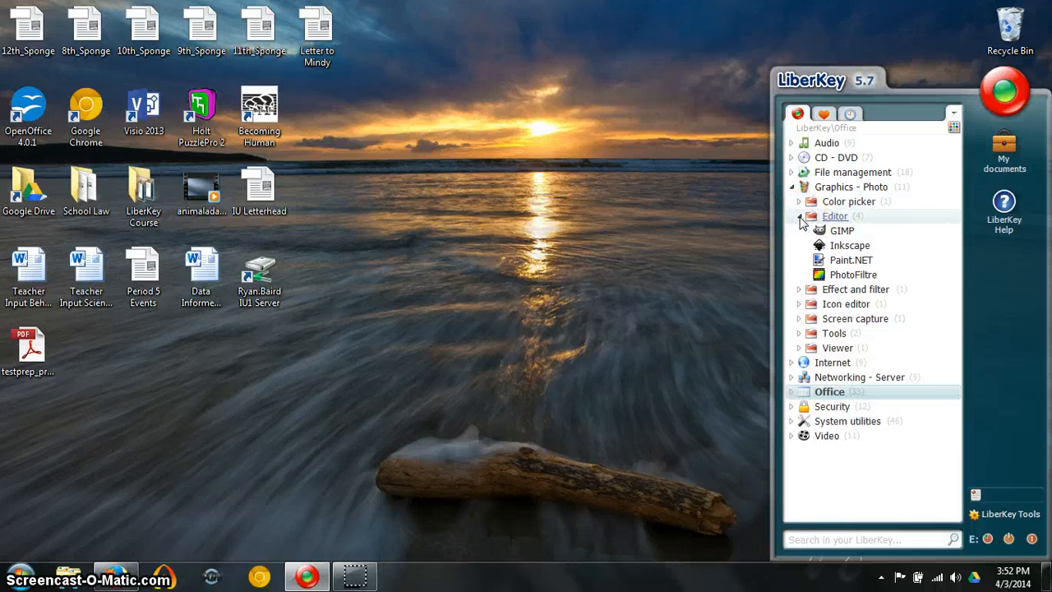
pyautogui.click(847, 247)
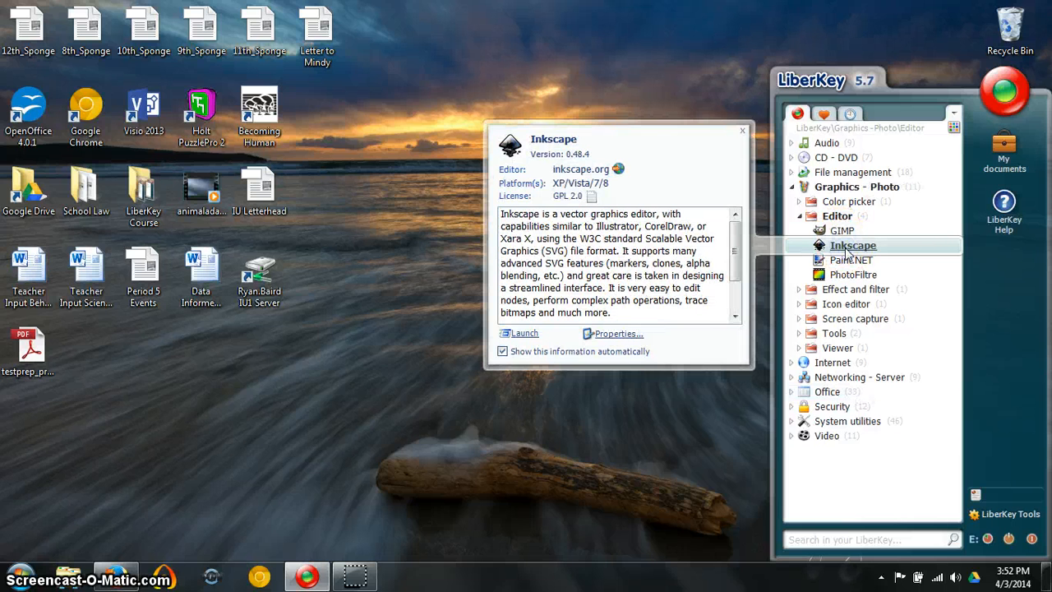
pyautogui.click(523, 337)
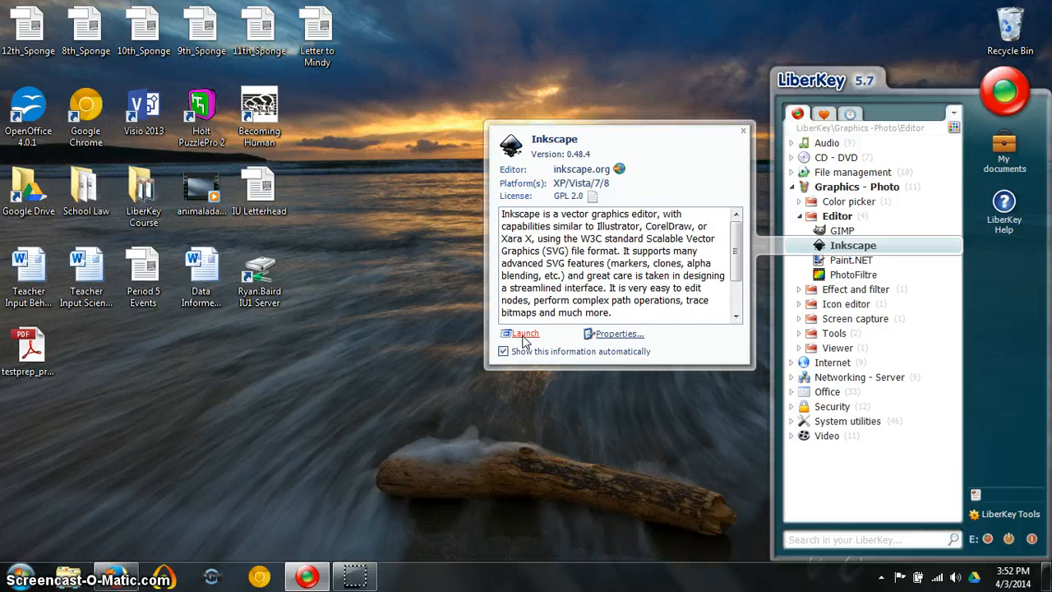
pyautogui.click(523, 337)
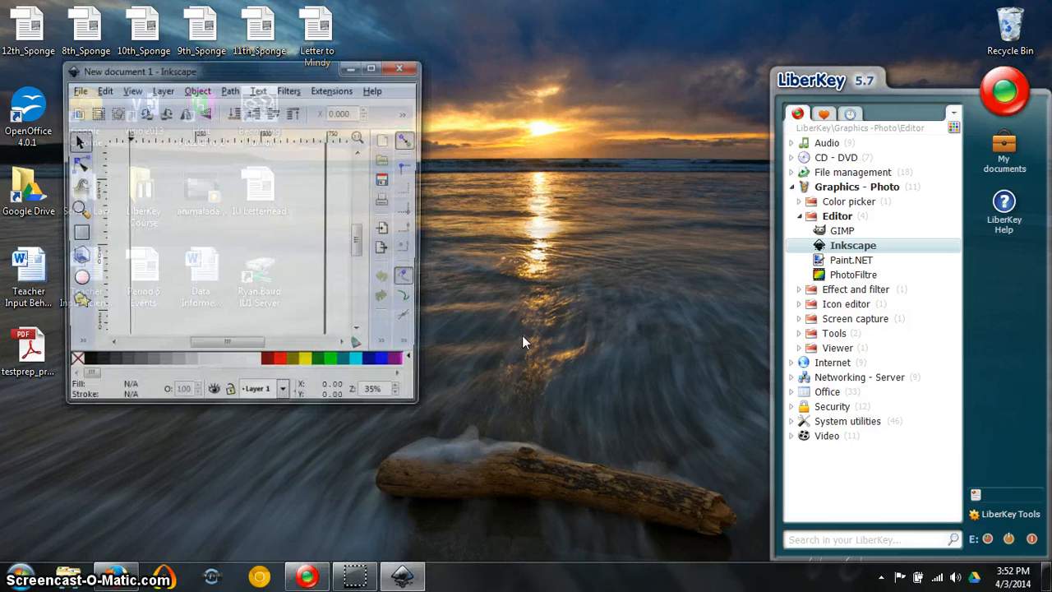
pyautogui.click(374, 66)
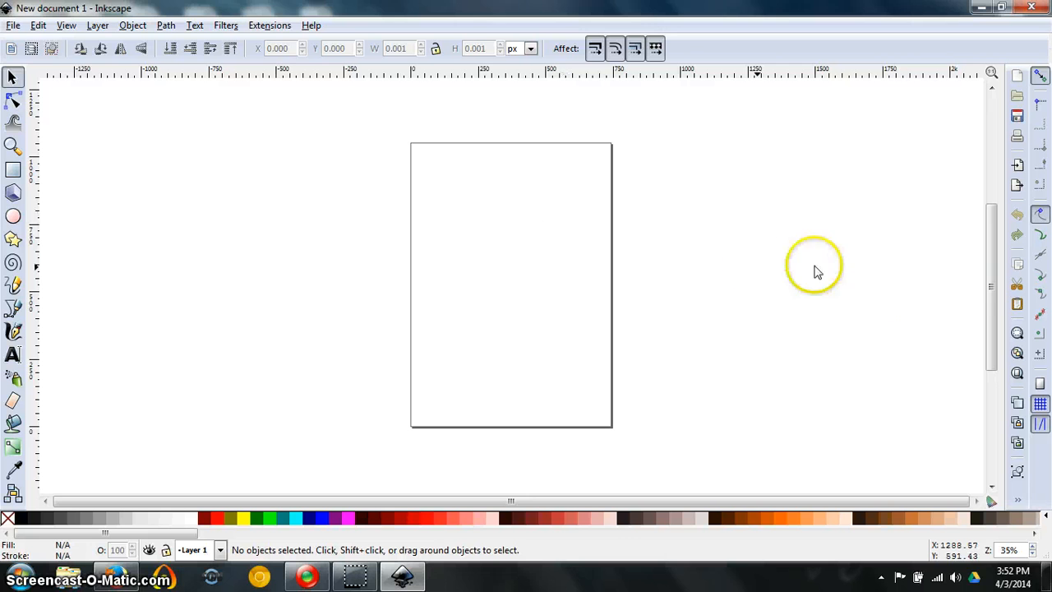
pyautogui.moveTo(991, 282)
pyautogui.mouseDown()
pyautogui.moveTo(995, 296)
pyautogui.moveTo(993, 286)
pyautogui.mouseUp()
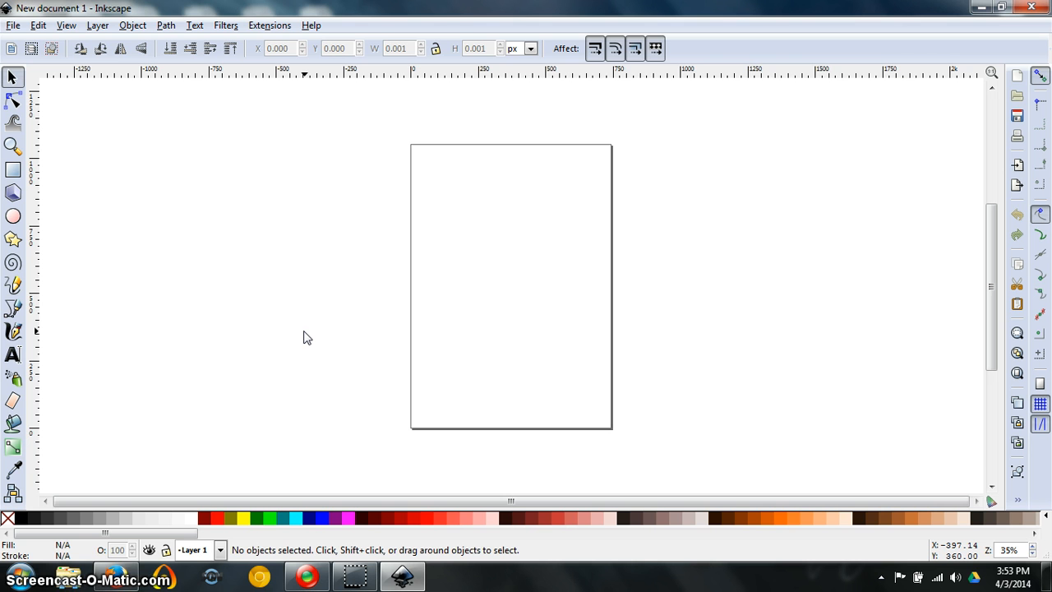
pyautogui.click(304, 344)
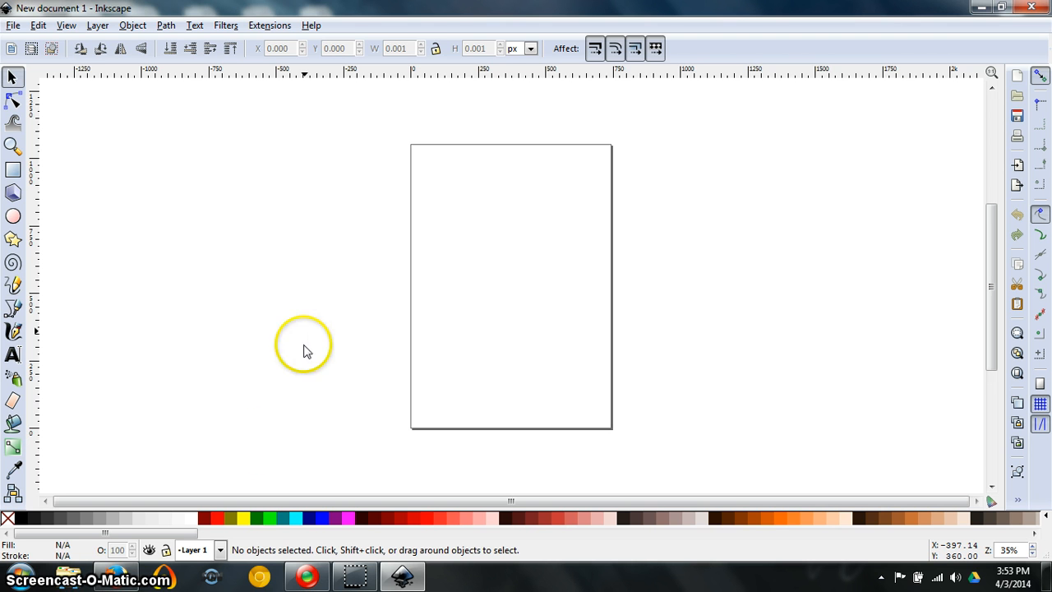
pyautogui.click(254, 442)
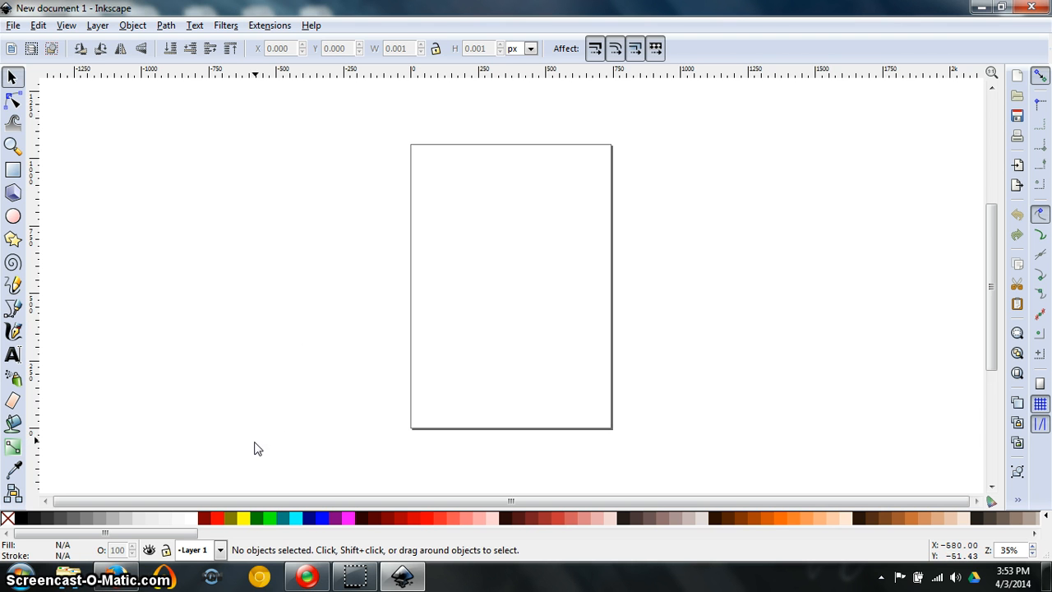
pyautogui.click(305, 401)
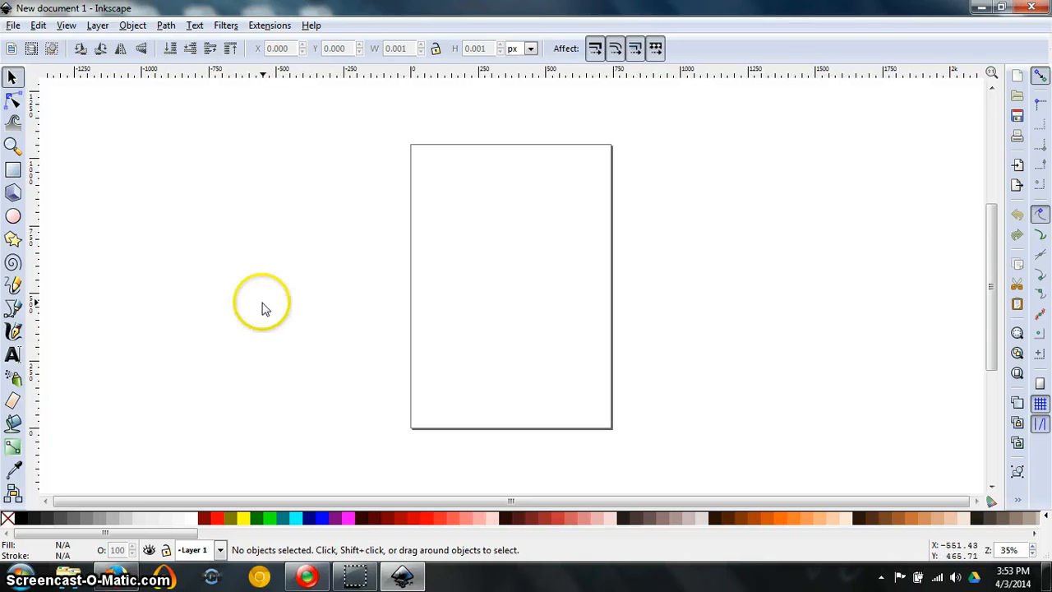
# Step: Set the document's page size to Banner 468x60 and close the document properties
pyautogui.click(12, 26)
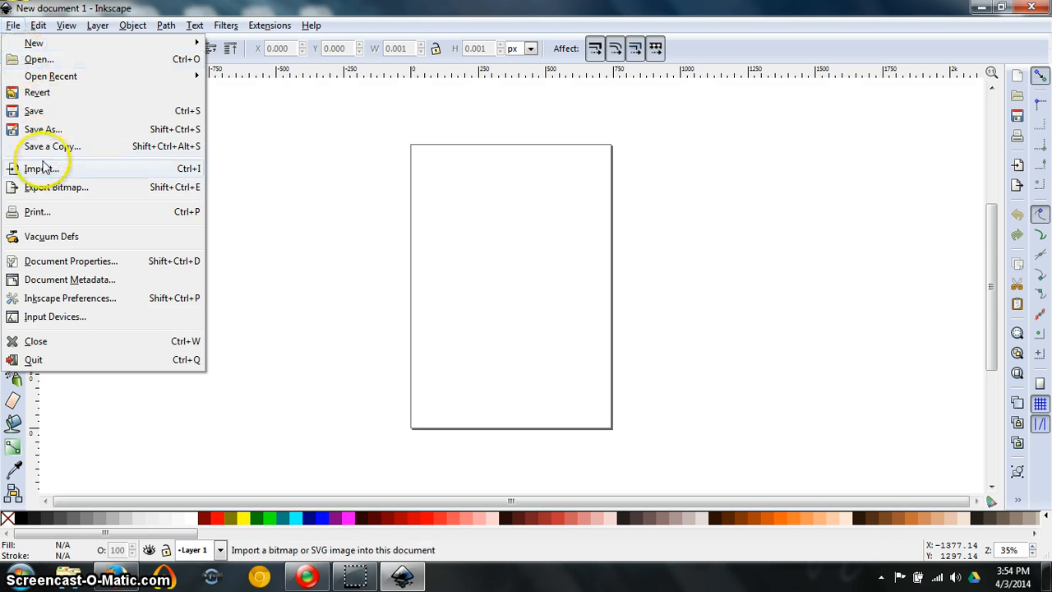
pyautogui.click(70, 260)
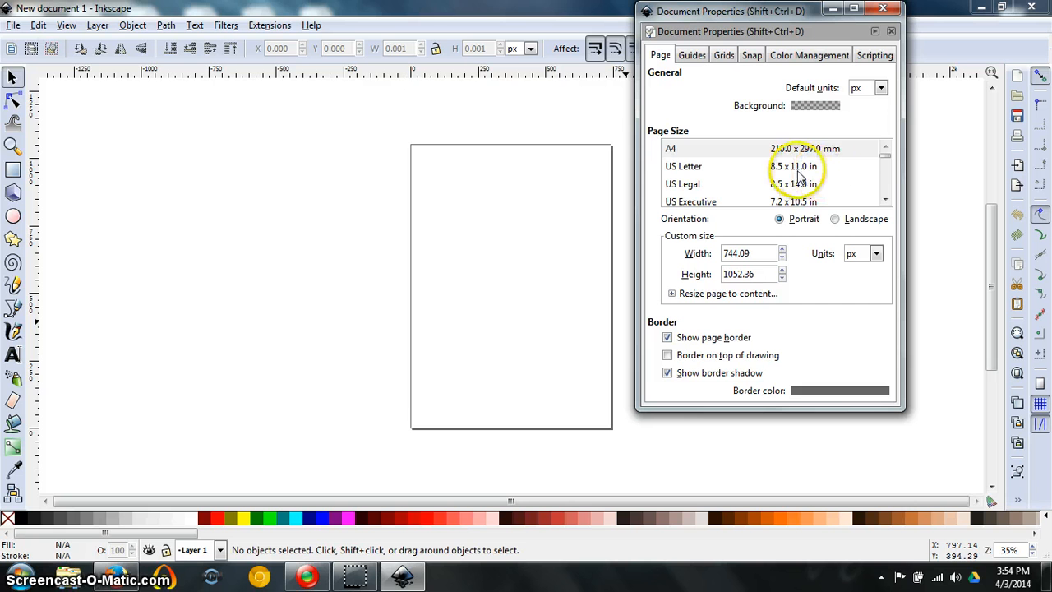
pyautogui.click(885, 200)
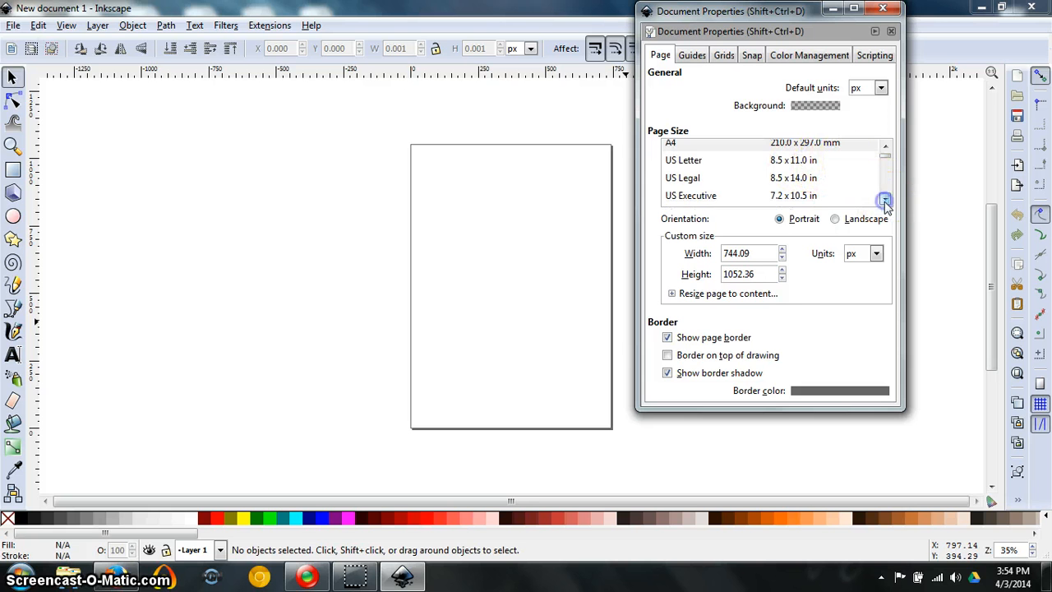
pyautogui.click(885, 201)
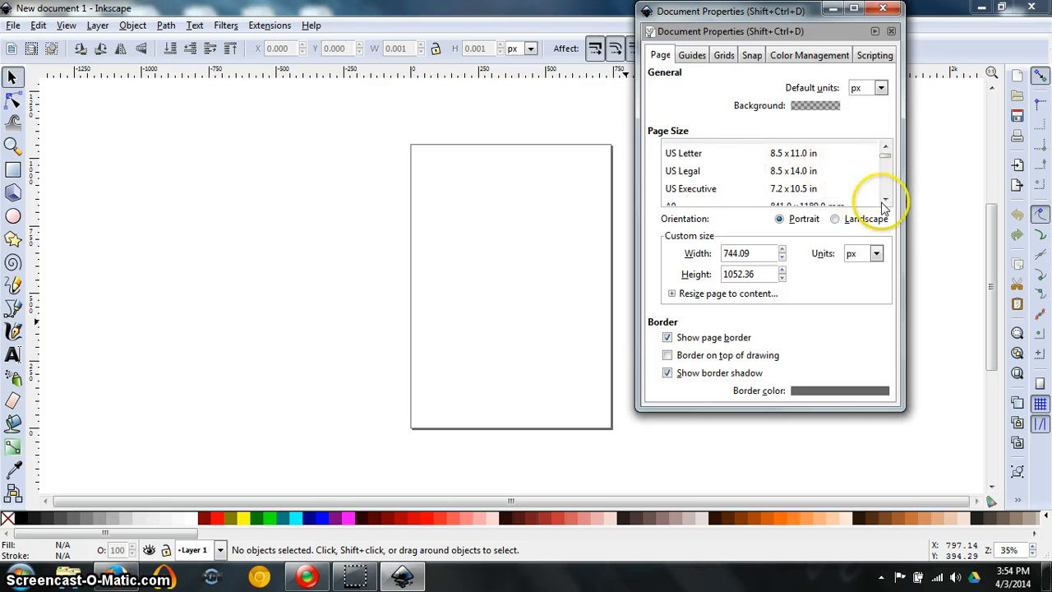
pyautogui.moveTo(888, 201); pyautogui.dragTo(891, 206)
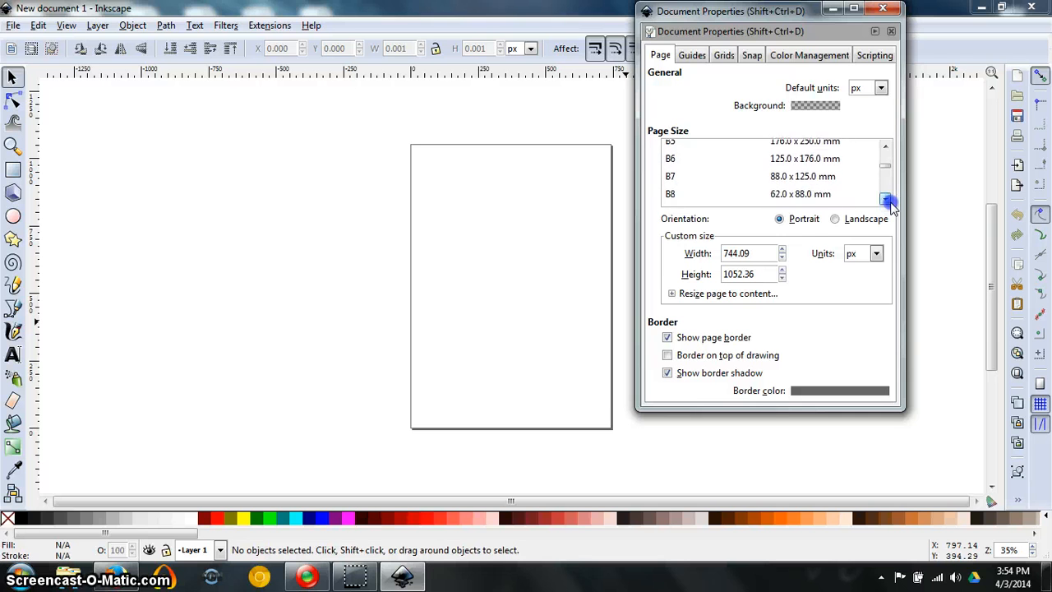
pyautogui.moveTo(891, 206); pyautogui.dragTo(885, 207)
pyautogui.click(885, 205)
pyautogui.click(885, 205)
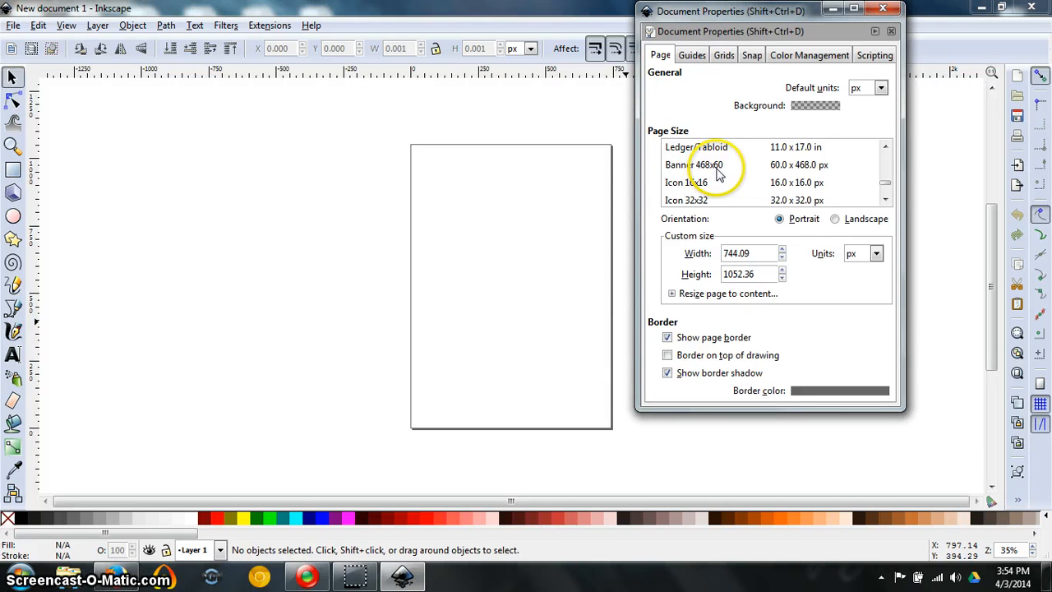
pyautogui.click(718, 167)
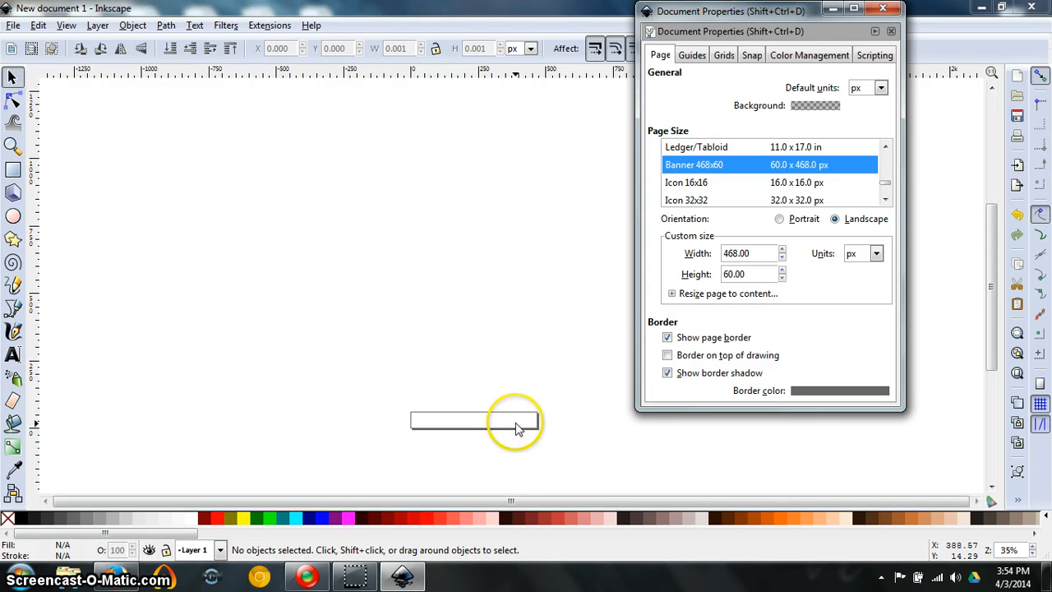
pyautogui.click(883, 8)
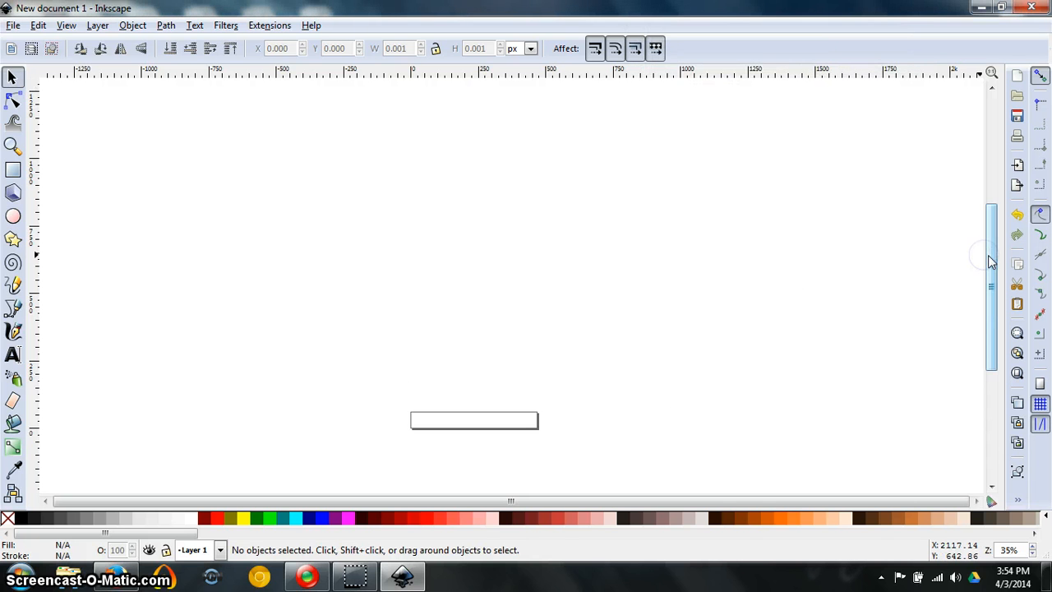
# Step: Zoom in to 189% and centre the banner page horizontally on the canvas
pyautogui.moveTo(991, 262); pyautogui.dragTo(993, 321)
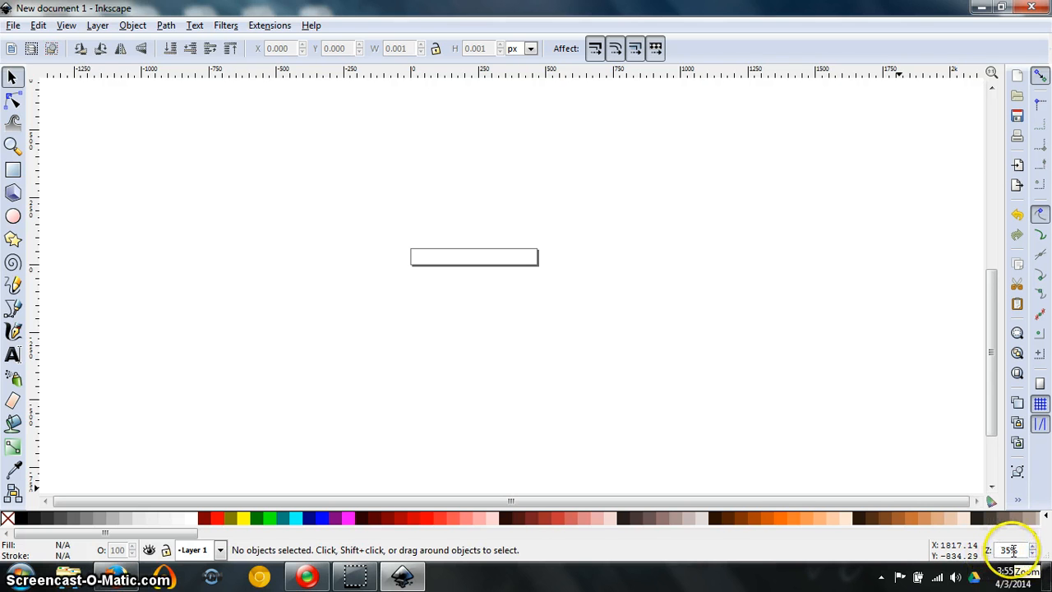
pyautogui.click(1033, 546)
pyautogui.click(1034, 545)
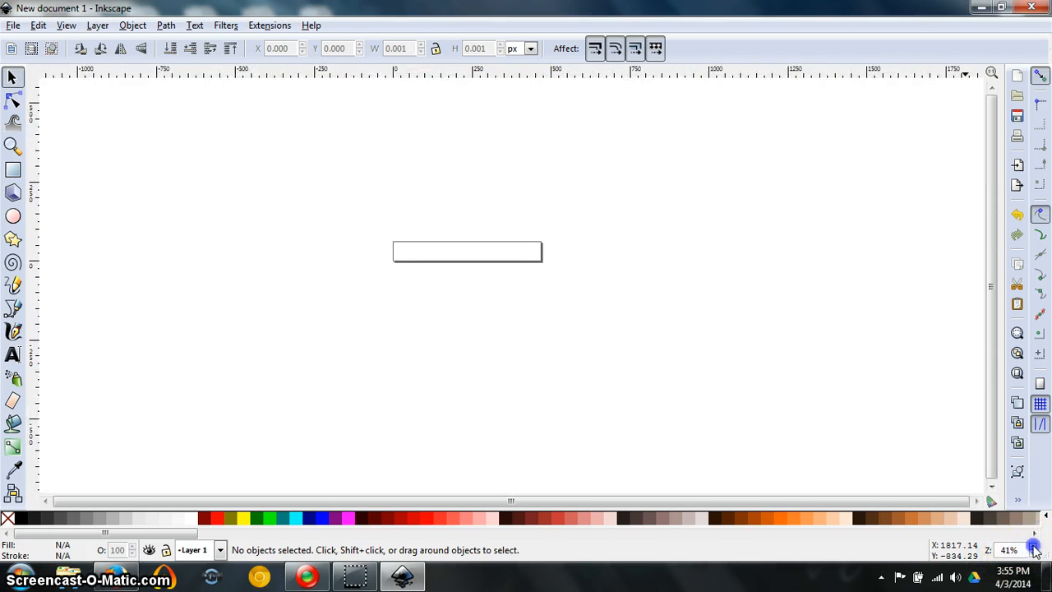
pyautogui.click(1034, 546)
pyautogui.click(1034, 546)
pyautogui.click(1034, 546)
pyautogui.click(1033, 546)
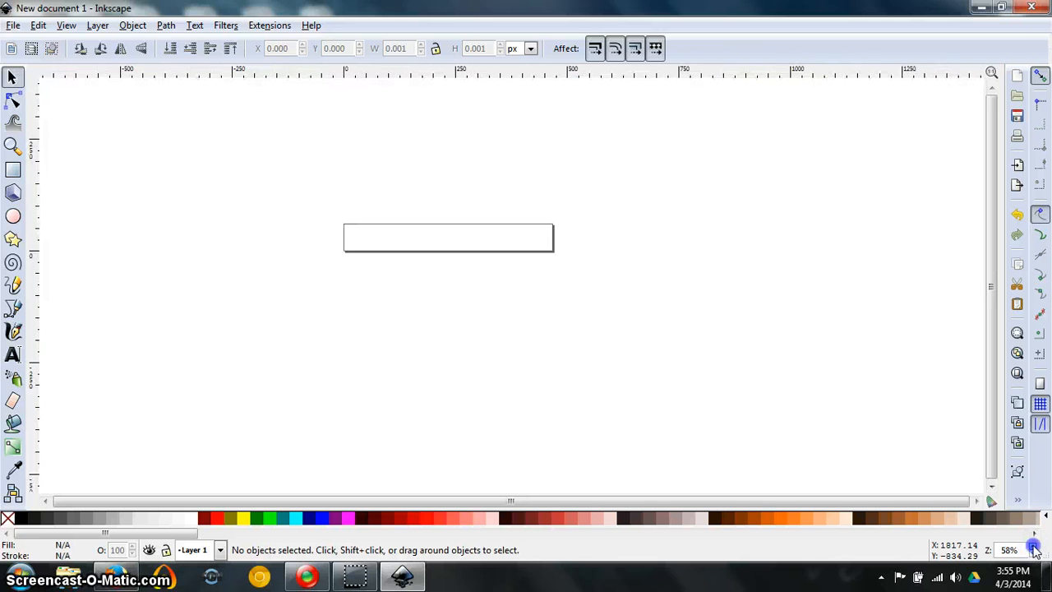
pyautogui.click(1034, 546)
pyautogui.click(1034, 546)
pyautogui.click(1033, 546)
pyautogui.click(1033, 546)
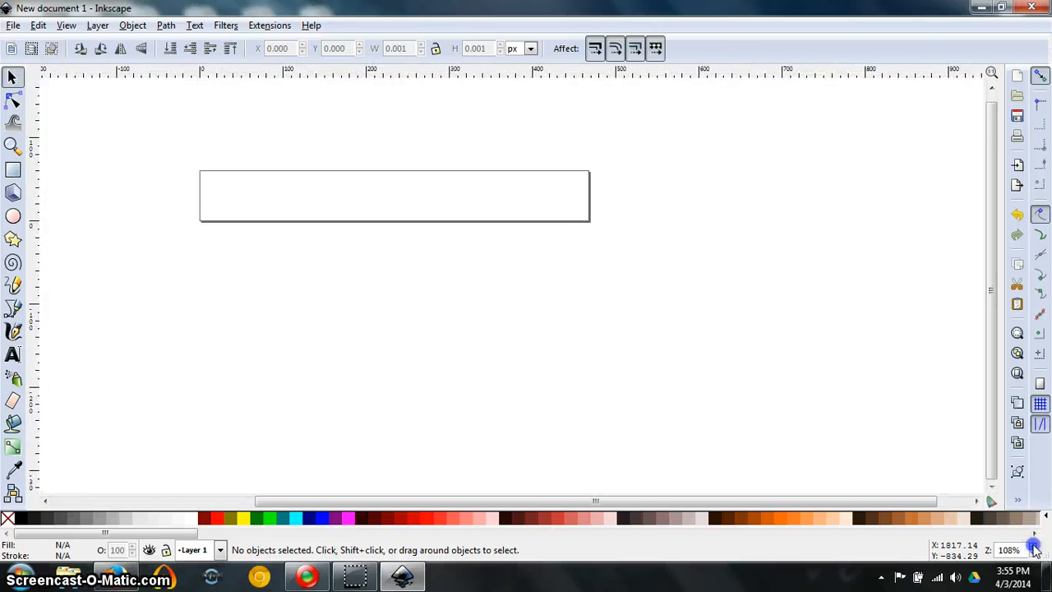
pyautogui.click(1034, 546)
pyautogui.click(1033, 546)
pyautogui.click(1033, 546)
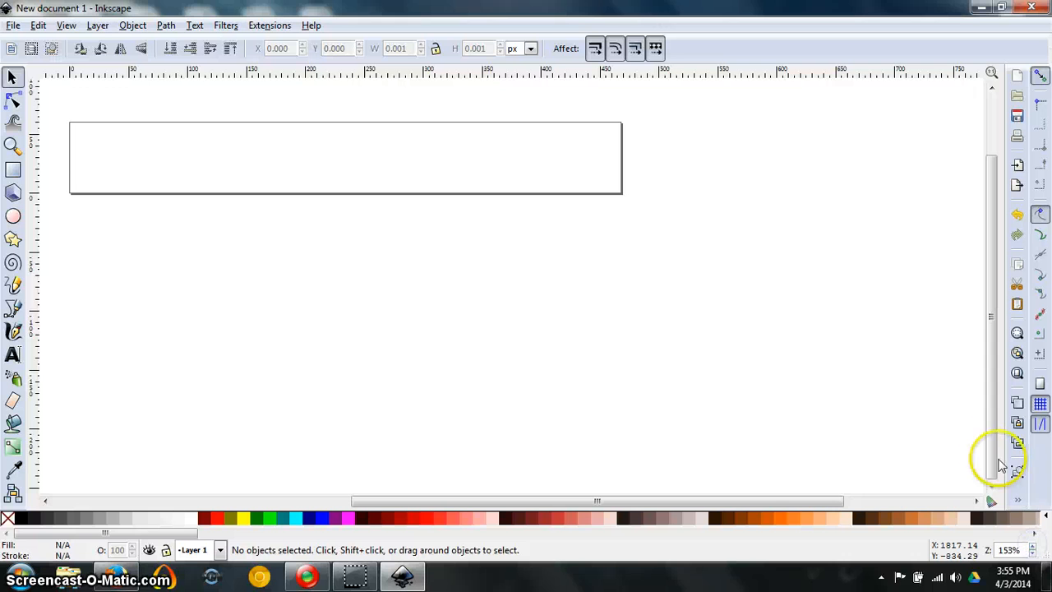
pyautogui.moveTo(987, 449); pyautogui.dragTo(987, 386)
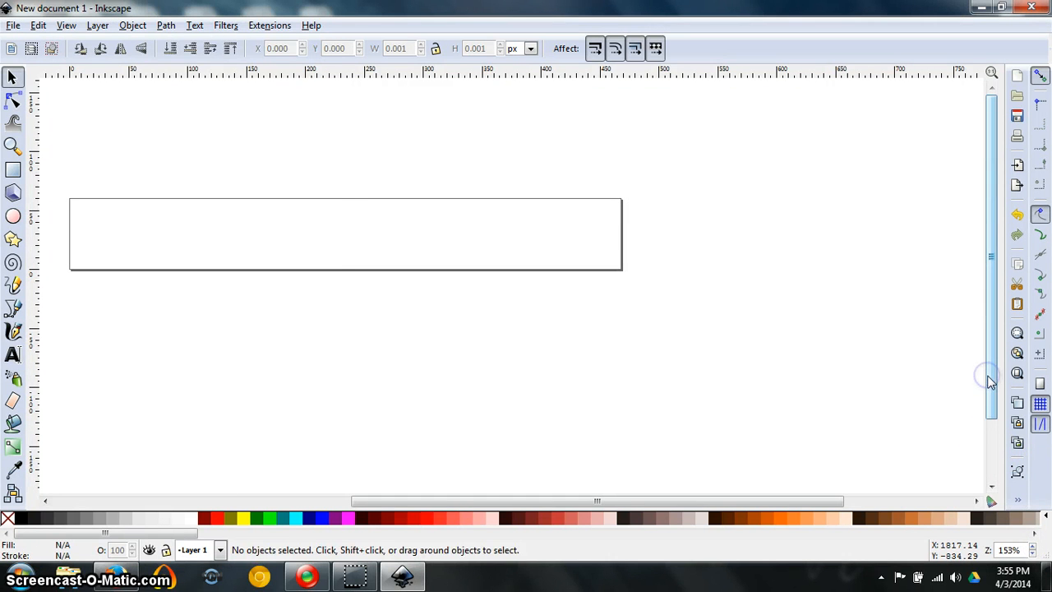
pyautogui.hotkey('alt', 'p')
pyautogui.click(786, 368)
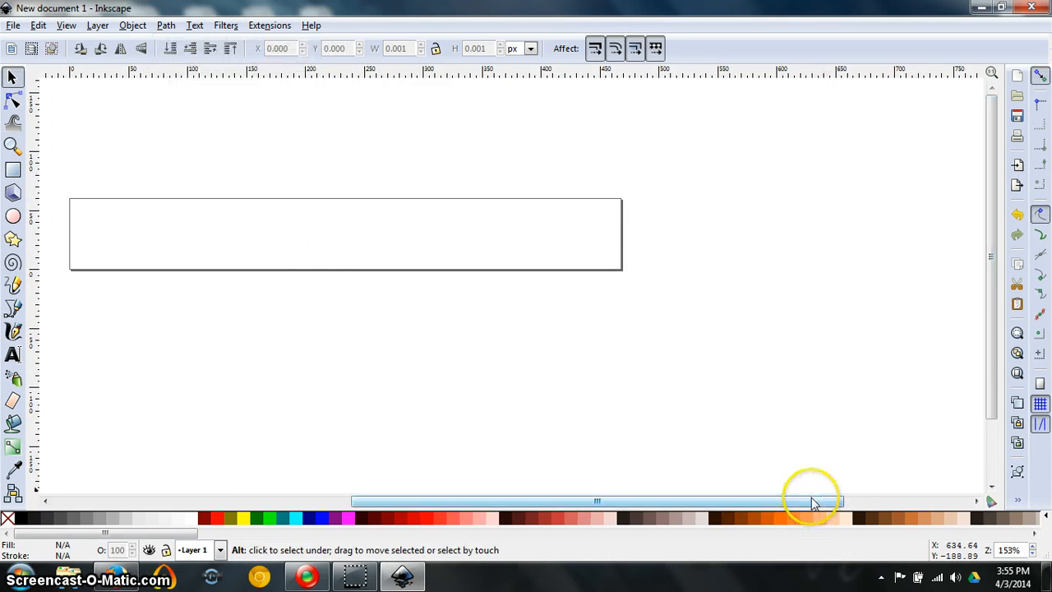
pyautogui.moveTo(812, 502); pyautogui.dragTo(707, 500)
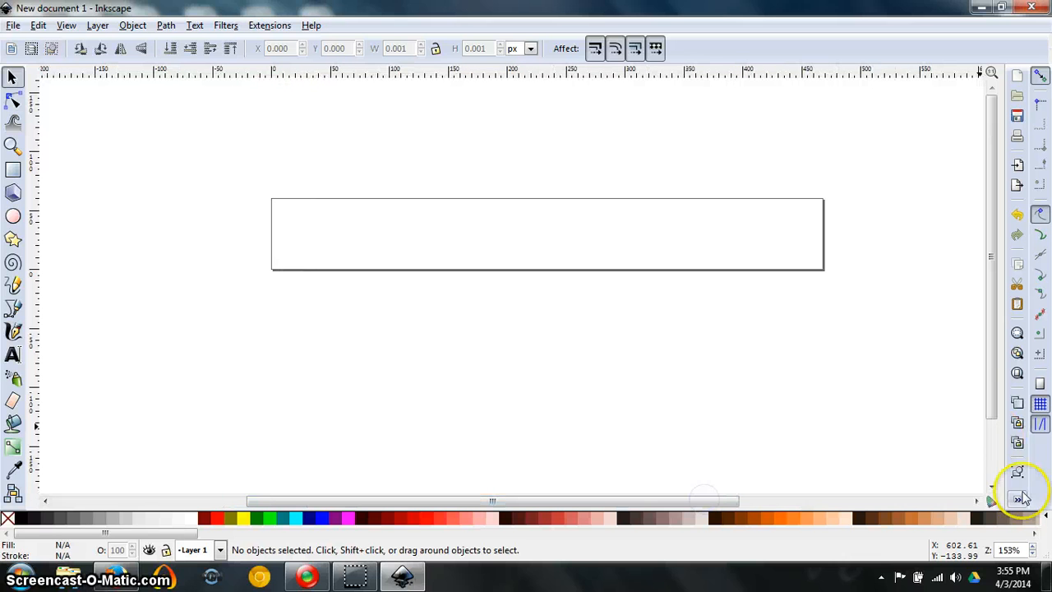
pyautogui.click(1034, 547)
pyautogui.click(1033, 547)
pyautogui.click(1033, 547)
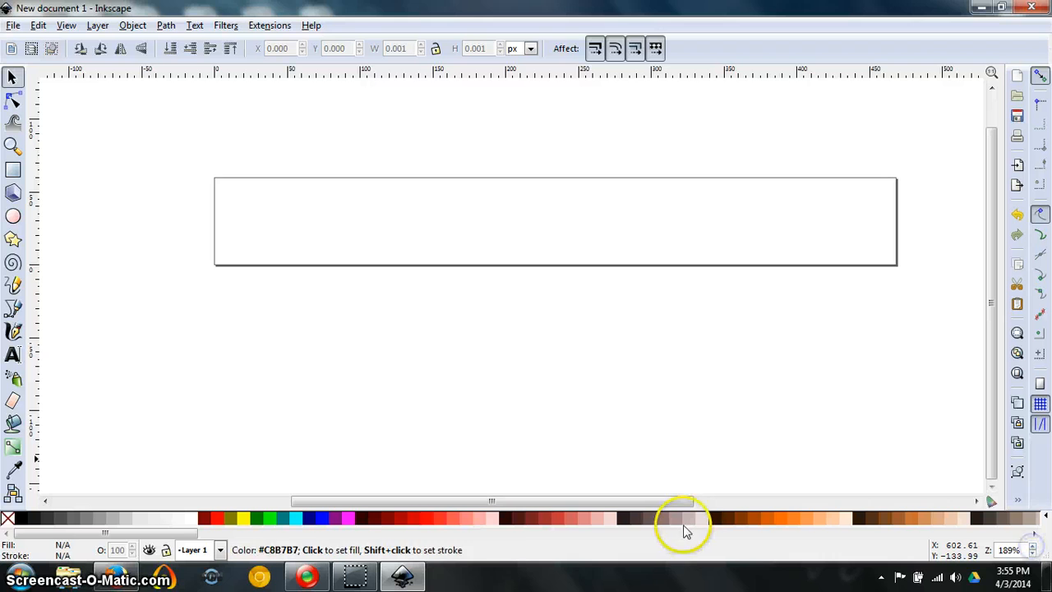
pyautogui.moveTo(674, 503); pyautogui.dragTo(705, 504)
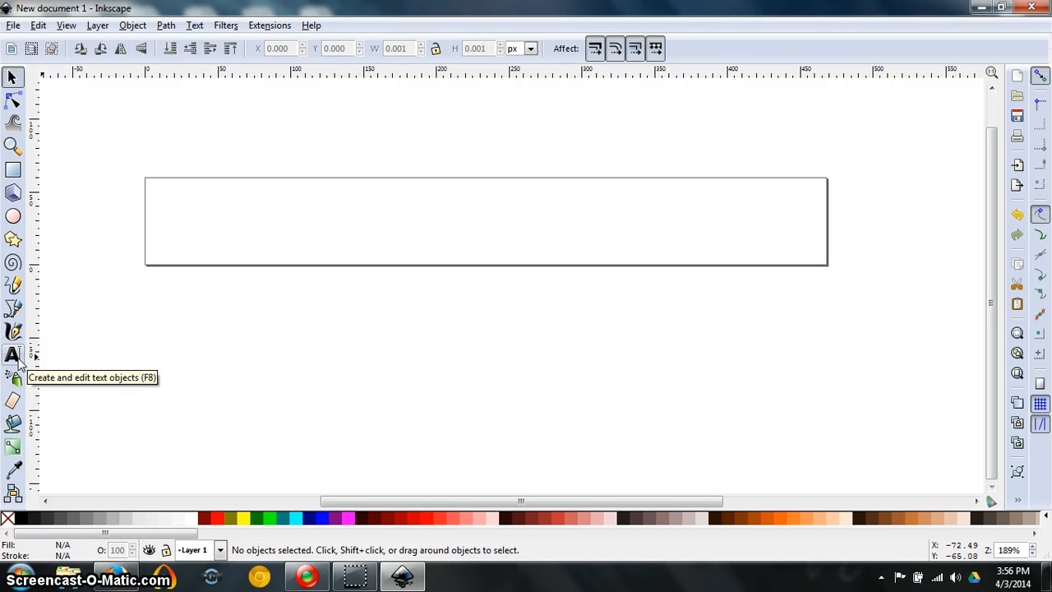
# Step: Draw a flowed text frame about 461 × 51 px just inside the edges of the banner page
pyautogui.click(13, 355)
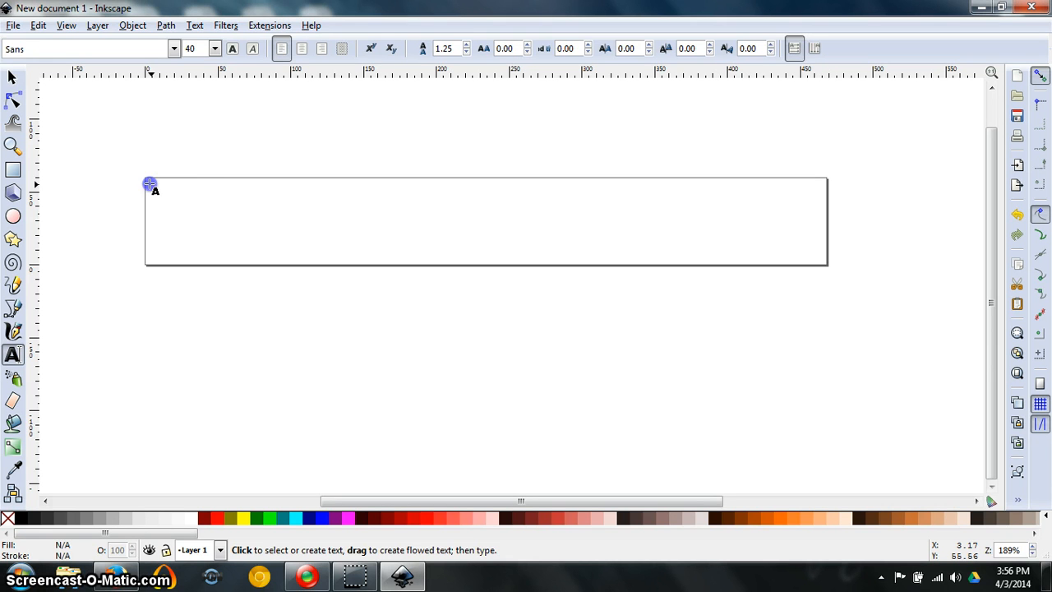
pyautogui.moveTo(149, 184); pyautogui.dragTo(821, 259)
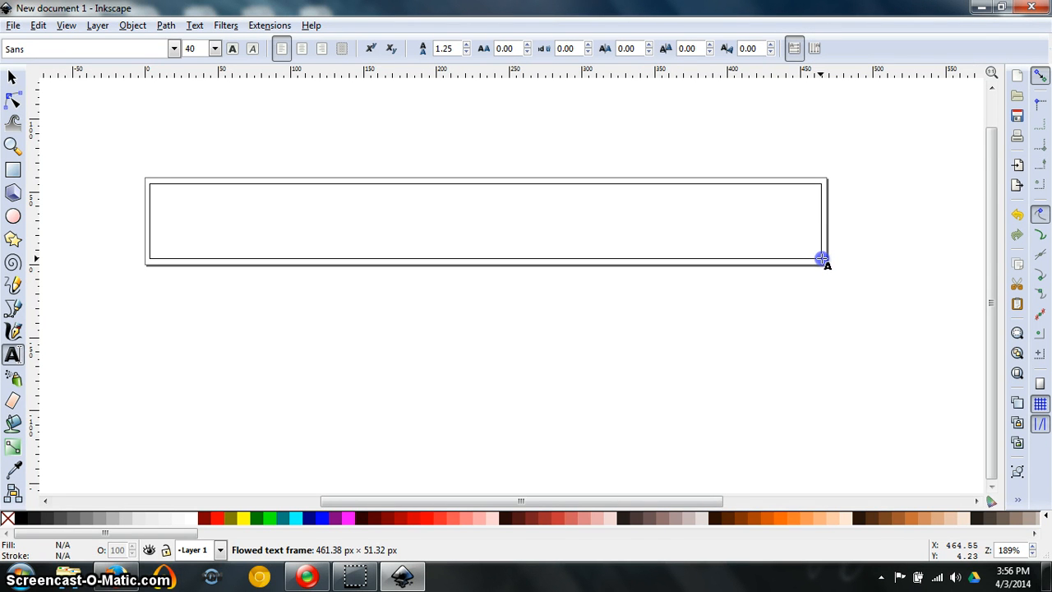
pyautogui.moveTo(822, 259)
pyautogui.mouseDown()
pyautogui.moveTo(497, 259)
pyautogui.moveTo(152, 183)
pyautogui.moveTo(202, 206)
pyautogui.moveTo(324, 228)
pyautogui.moveTo(581, 252)
pyautogui.moveTo(809, 247)
pyautogui.moveTo(822, 260)
pyautogui.mouseUp()
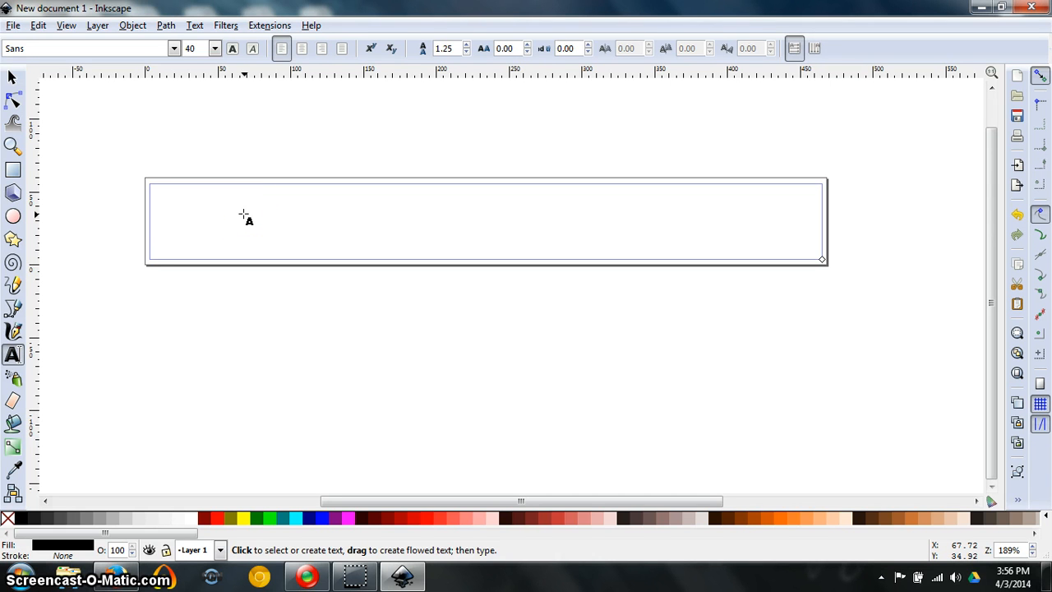
# Step: Enter the teacher's title and name in possessive form, followed by "10th Grade", in the text frame
pyautogui.write('M')
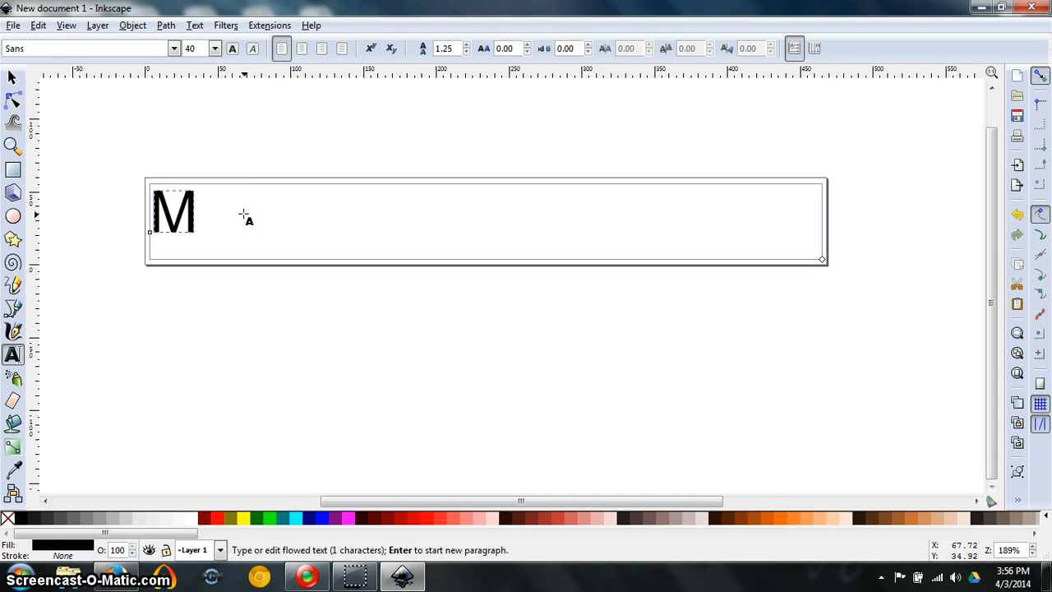
pyautogui.write('r. Baird')
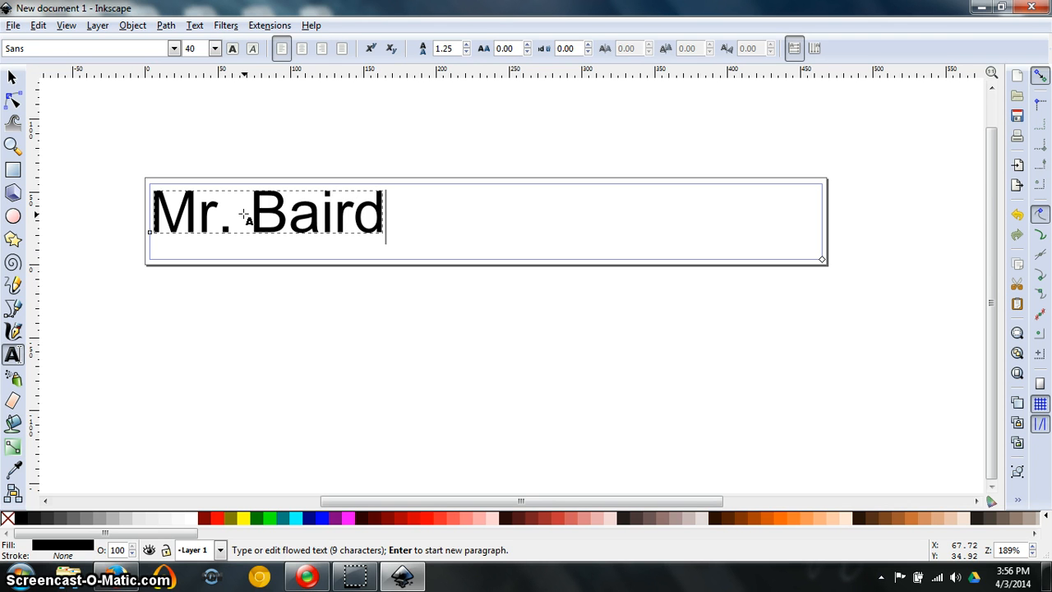
pyautogui.write("'s")
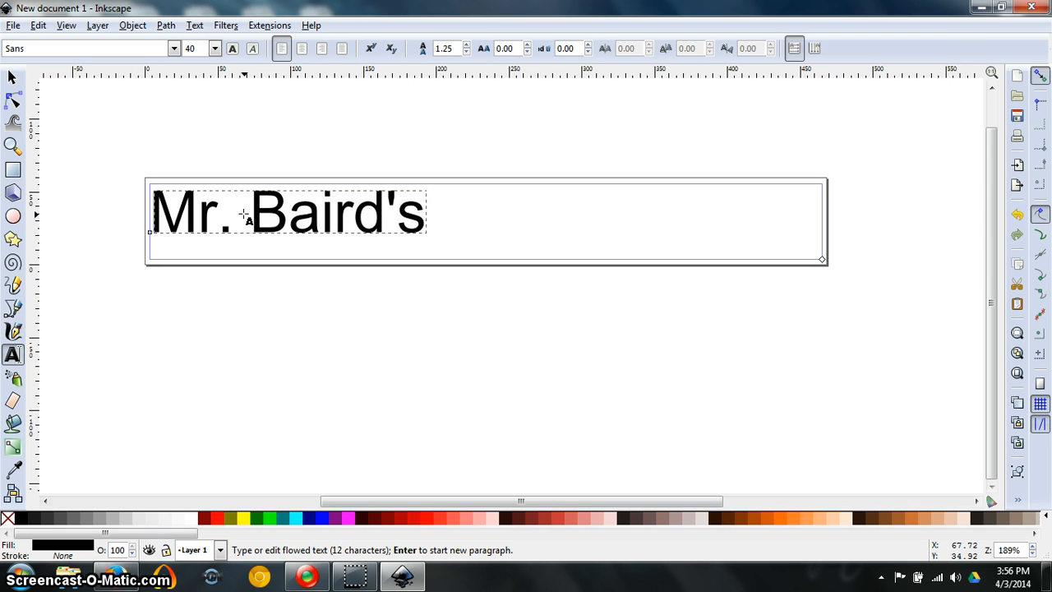
pyautogui.write(' 10th ')
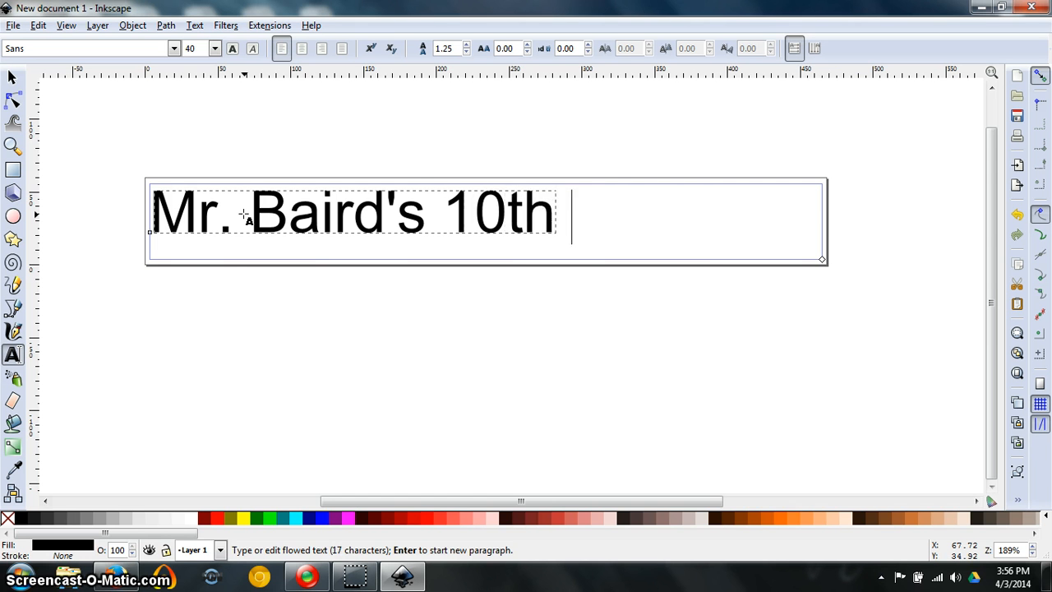
pyautogui.write('Grade')
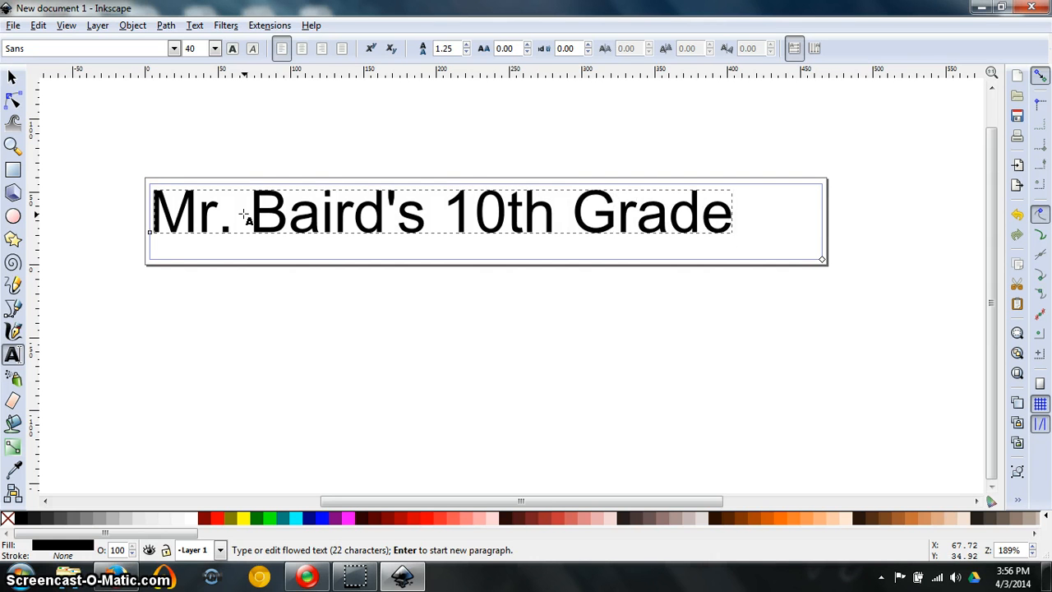
# Step: Replace "10th Grade" in the label text with "4th Period"
pyautogui.press('BackSpace')
pyautogui.press('BackSpace')
pyautogui.press('BackSpace')
pyautogui.press('BackSpace')
pyautogui.press('BackSpace')
pyautogui.press('BackSpace')
pyautogui.press('BackSpace')
pyautogui.press('BackSpace')
pyautogui.press('BackSpace')
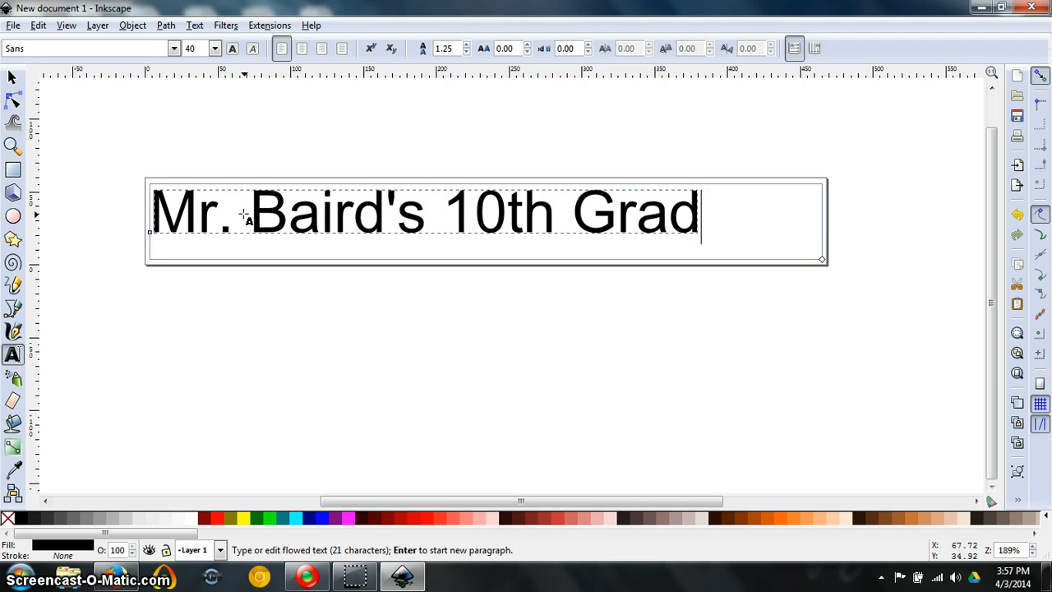
pyautogui.press('BackSpace')
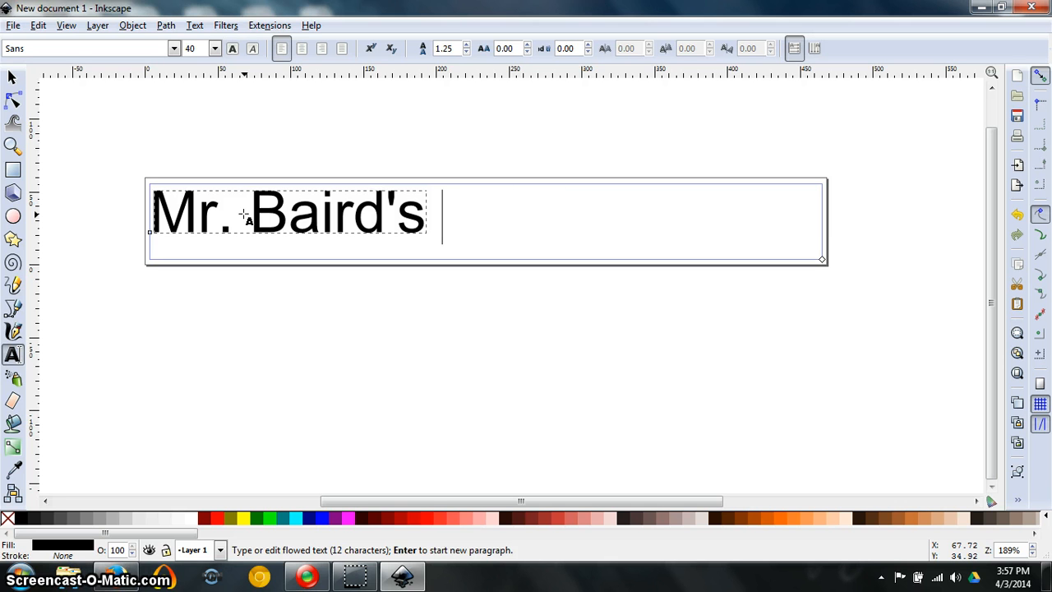
pyautogui.write('4th ')
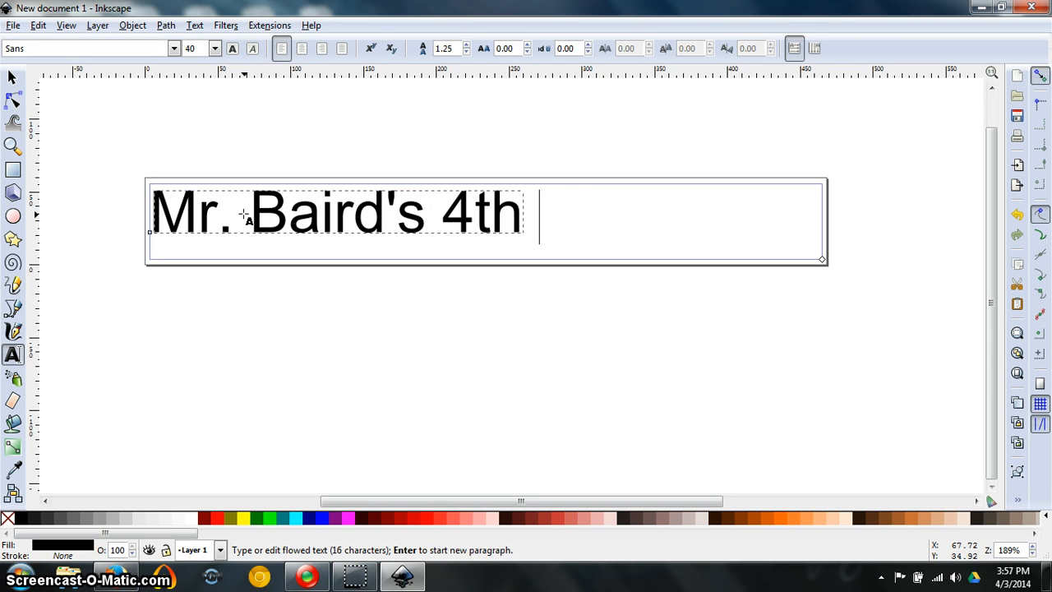
pyautogui.write('Period')
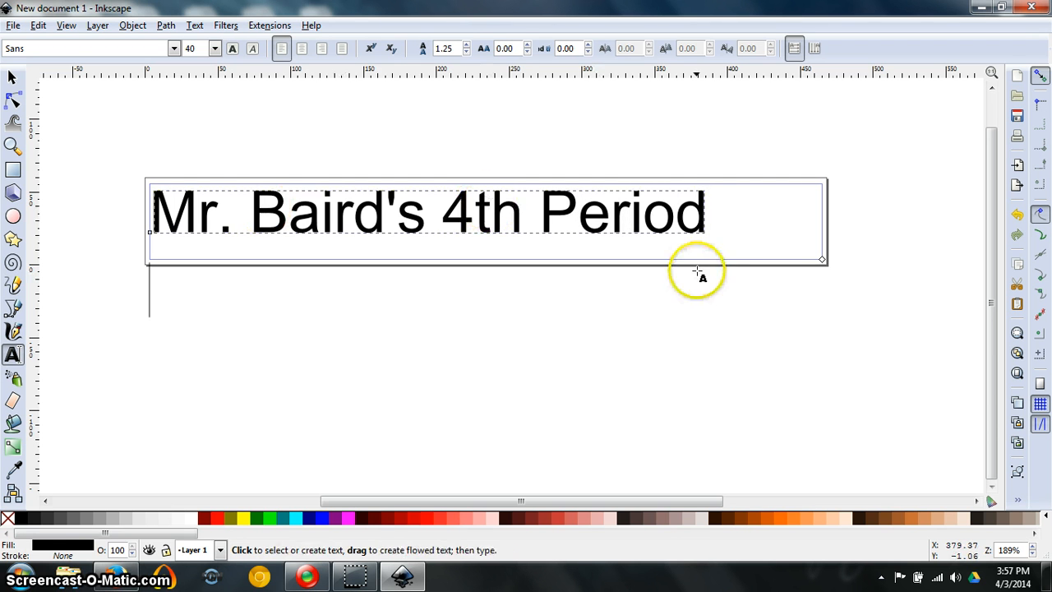
# Step: Finish editing the text and move it to the middle of the banner, at about X 48, Y 16 px
pyautogui.click(707, 216)
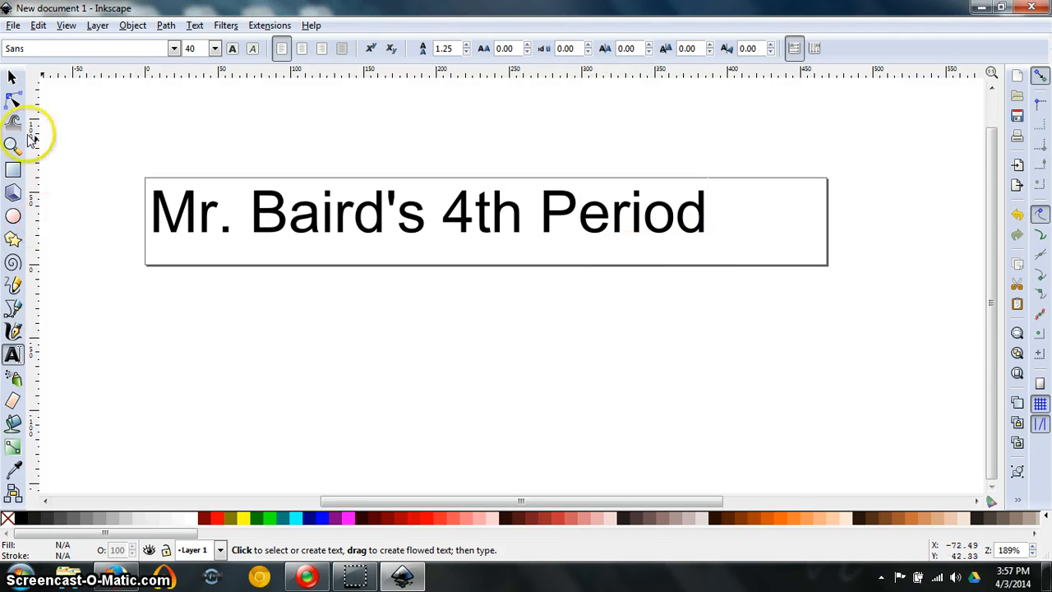
pyautogui.click(11, 78)
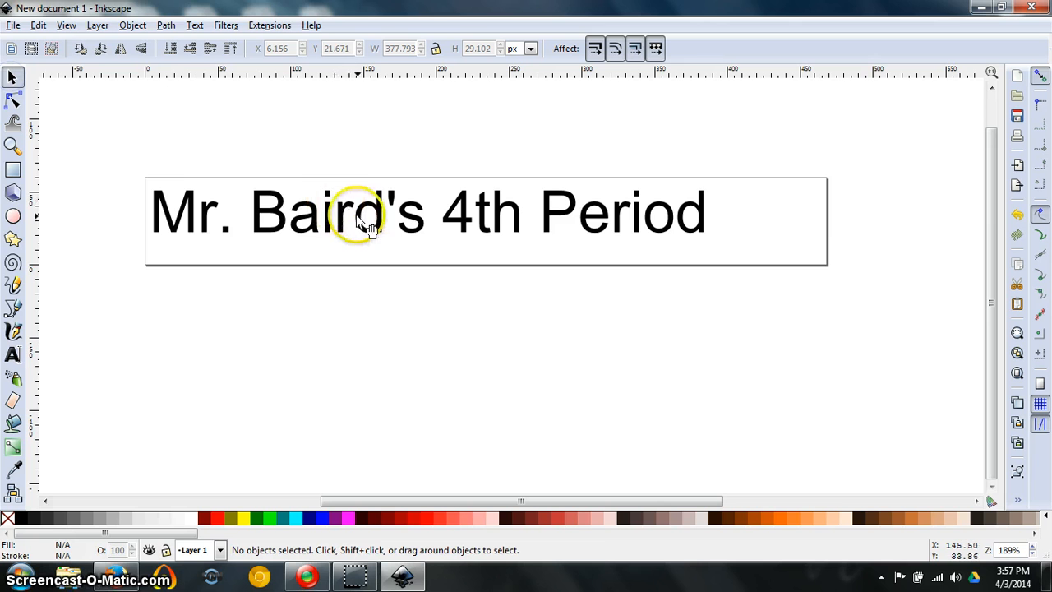
pyautogui.moveTo(368, 222); pyautogui.dragTo(428, 227)
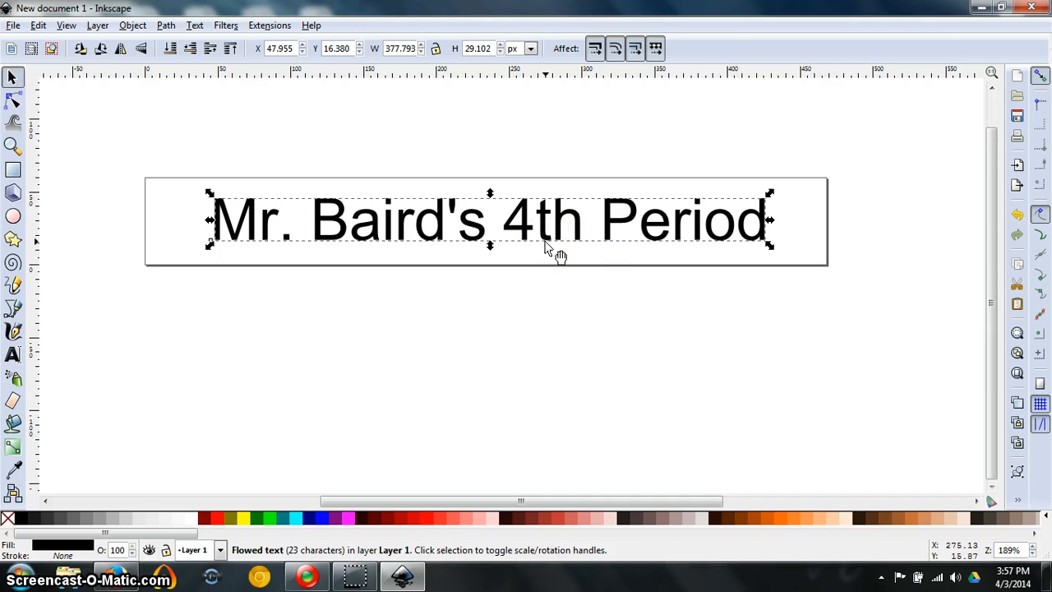
# Step: Try orange, brick red, fuchsia, bright red and near-black fills on the label text
pyautogui.click(778, 519)
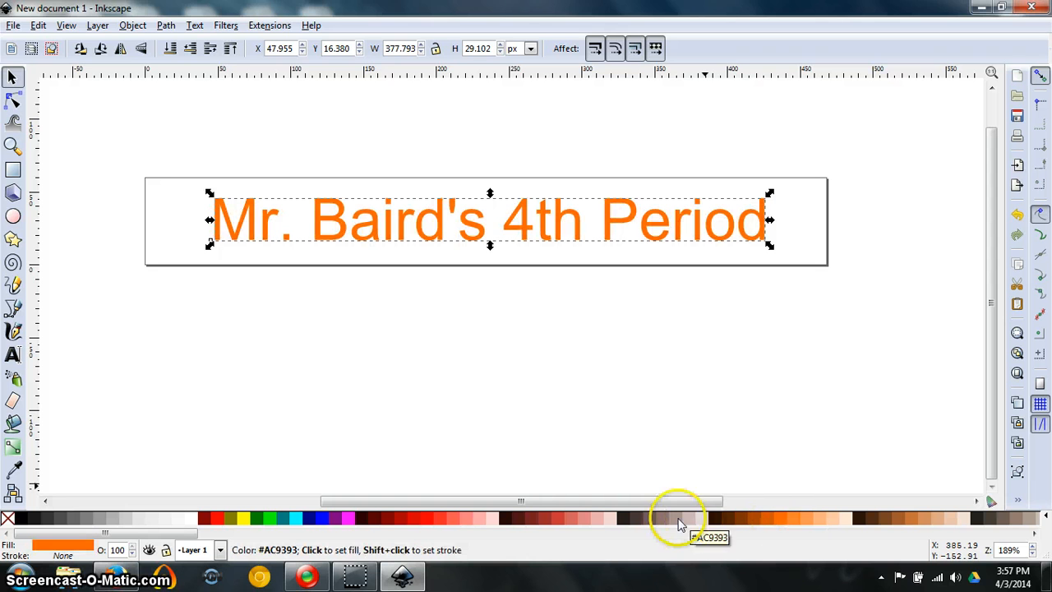
pyautogui.click(559, 520)
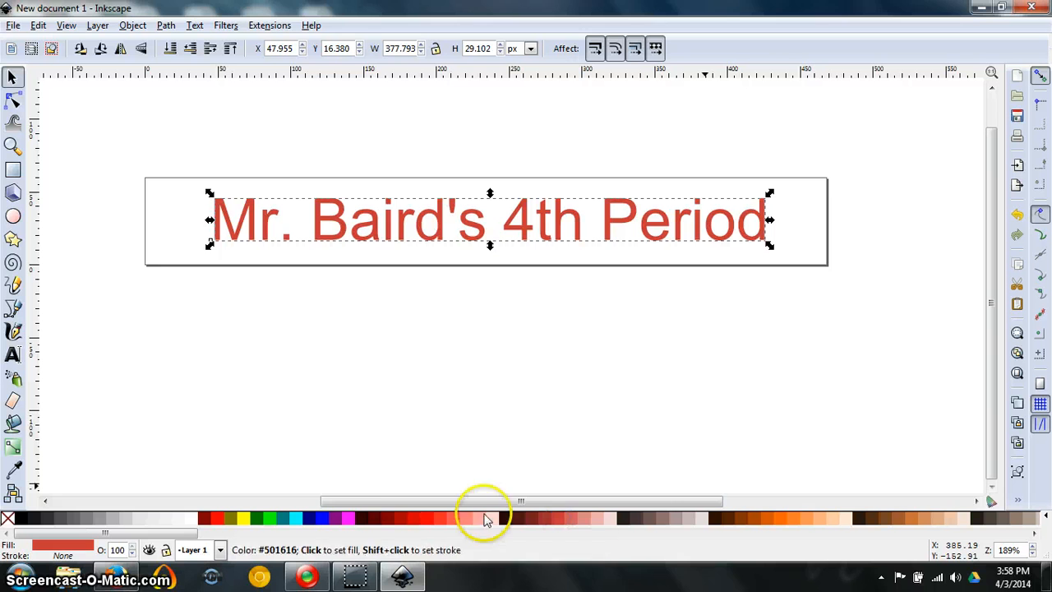
pyautogui.click(349, 519)
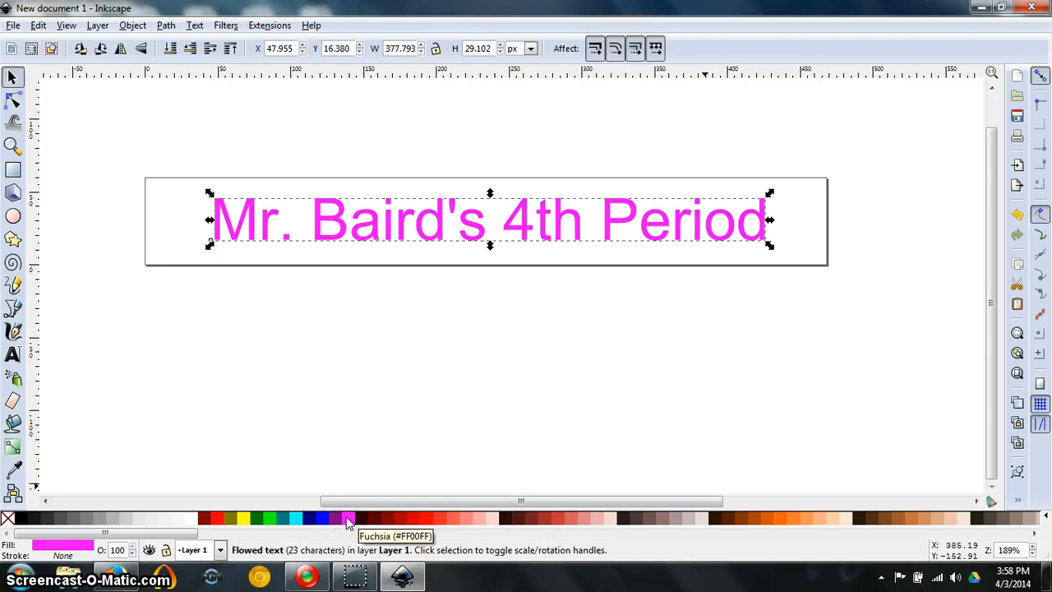
pyautogui.click(221, 519)
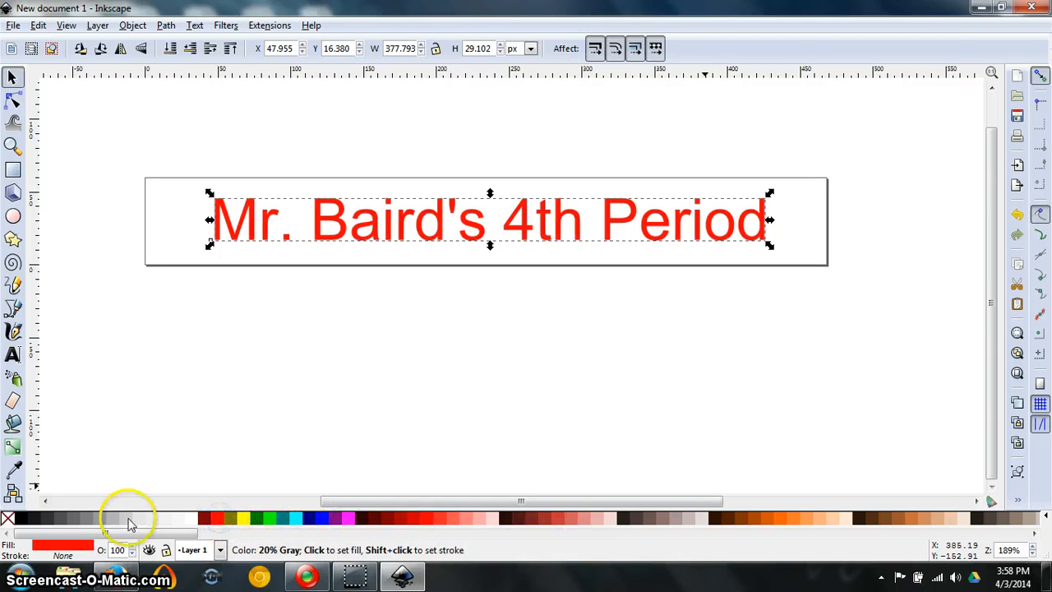
pyautogui.click(34, 519)
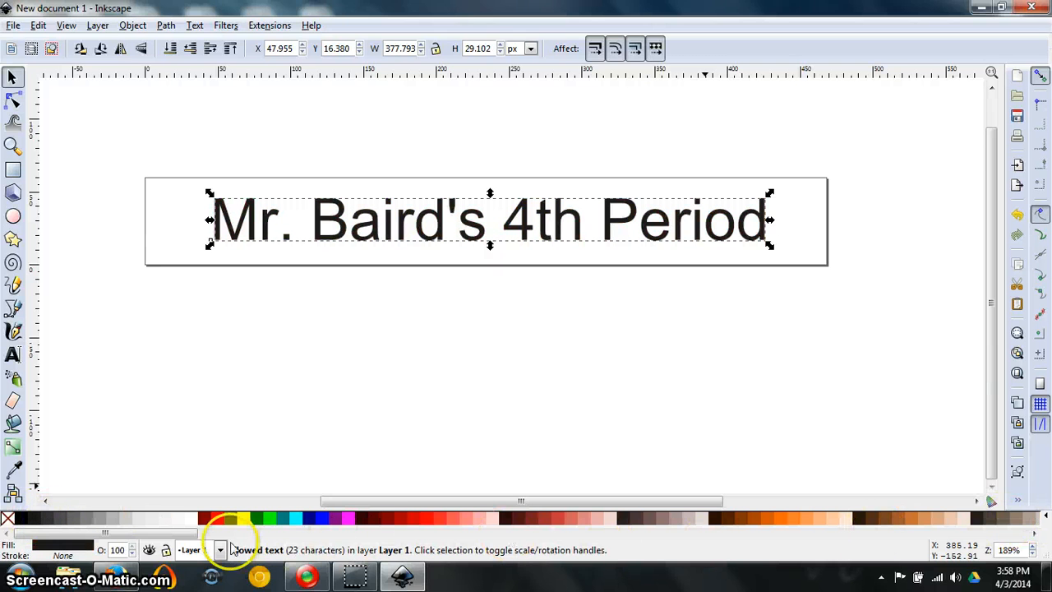
# Step: Fill the label text with a medium blue from the palette's blue shades, trying navy first
pyautogui.moveTo(176, 535); pyautogui.dragTo(597, 533)
pyautogui.click(96, 534)
pyautogui.click(789, 521)
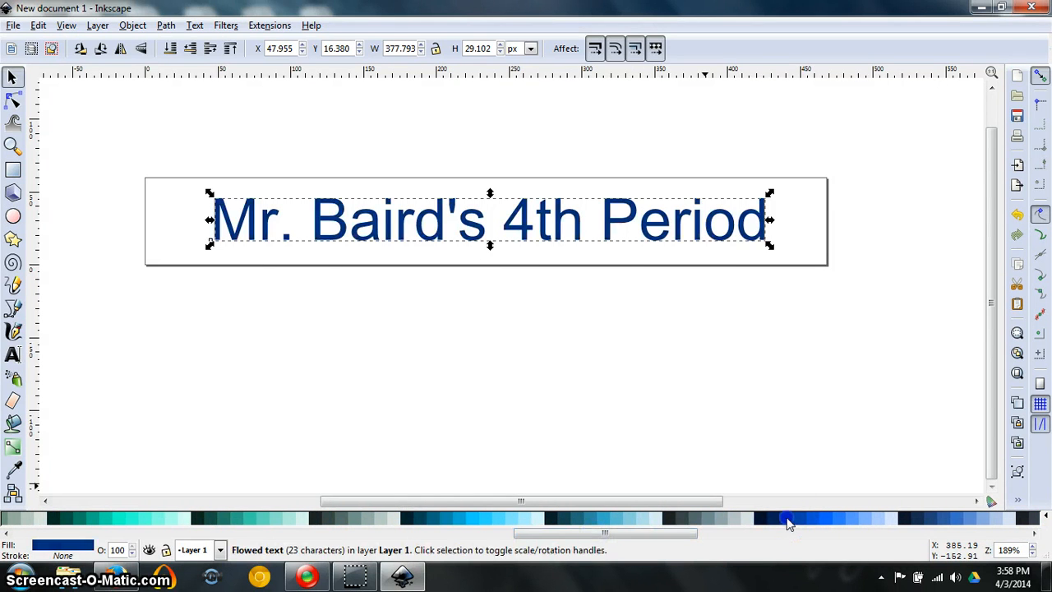
pyautogui.click(814, 523)
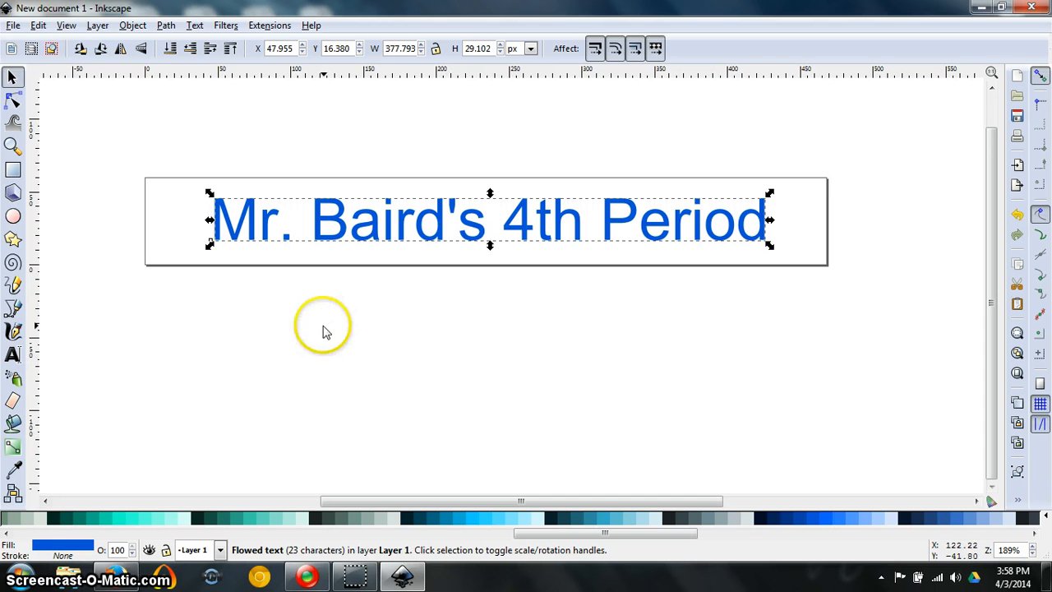
# Step: Try the Black outline filter from the ABCs group on the label text, and undo it
pyautogui.click(226, 26)
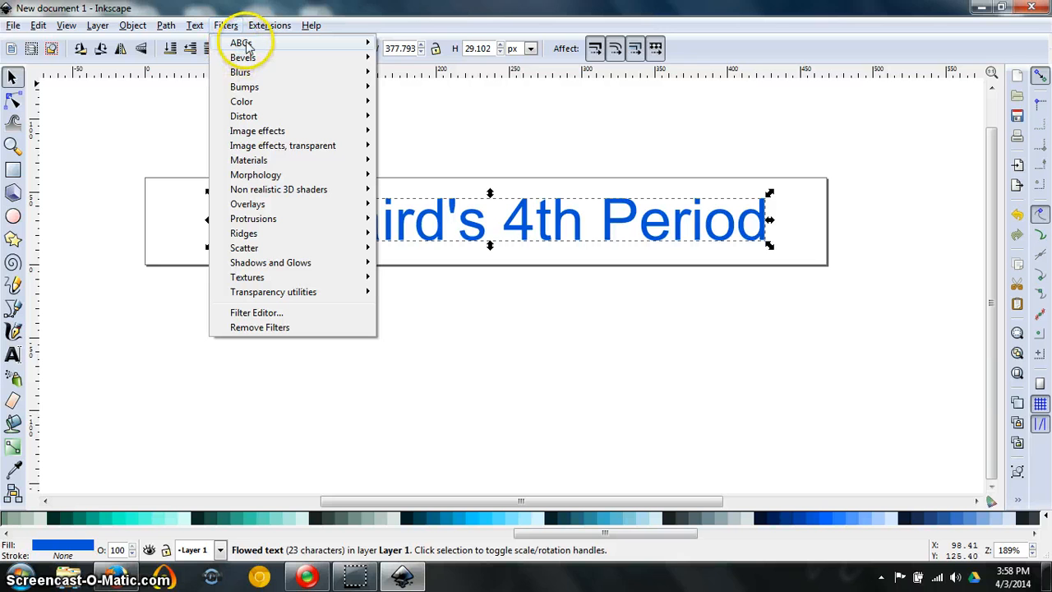
pyautogui.moveTo(245, 42)
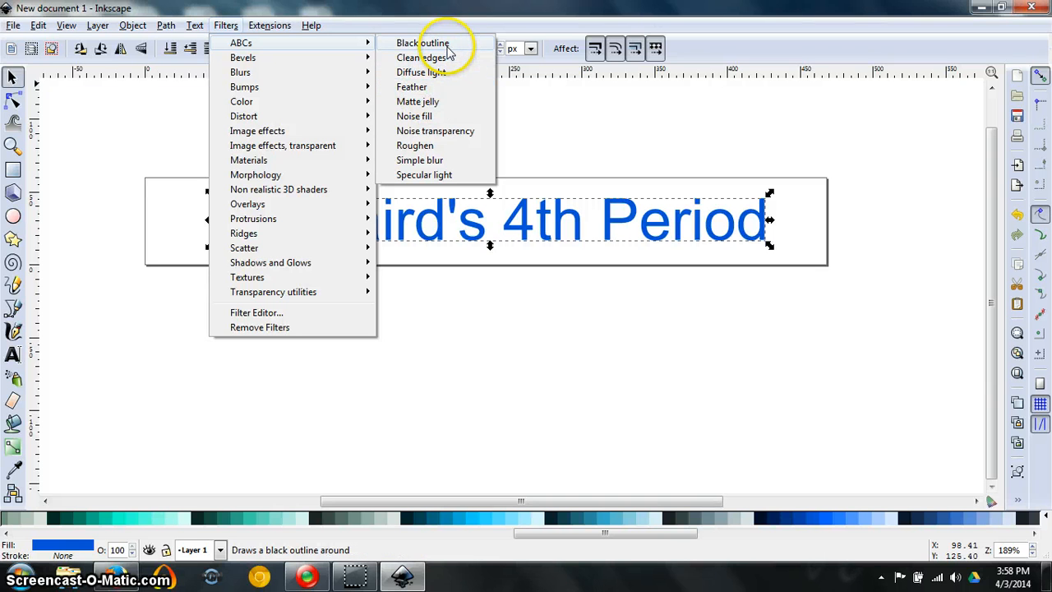
pyautogui.click(423, 43)
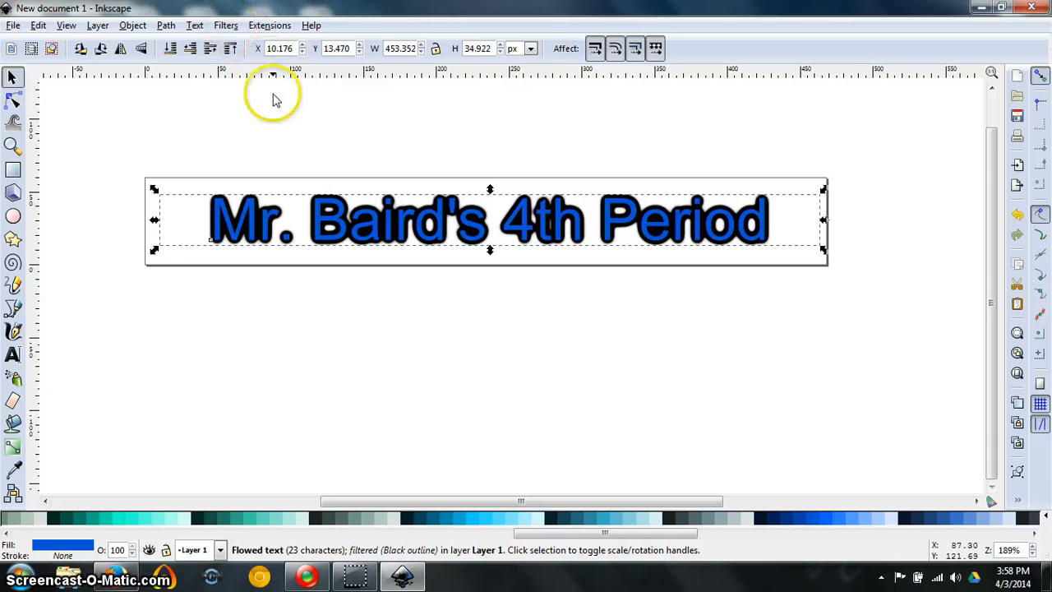
pyautogui.click(39, 25)
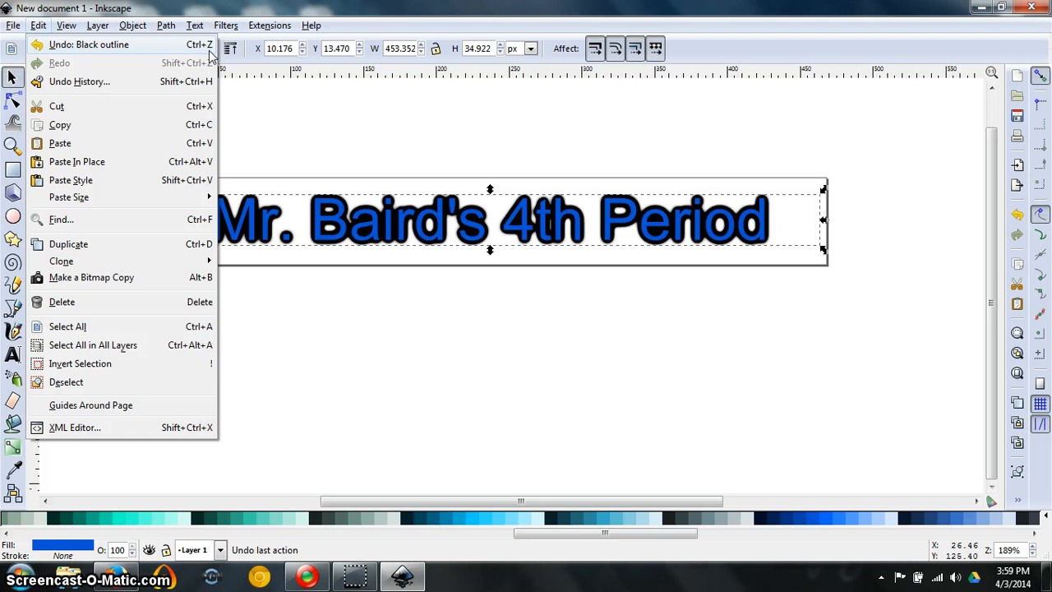
pyautogui.click(184, 45)
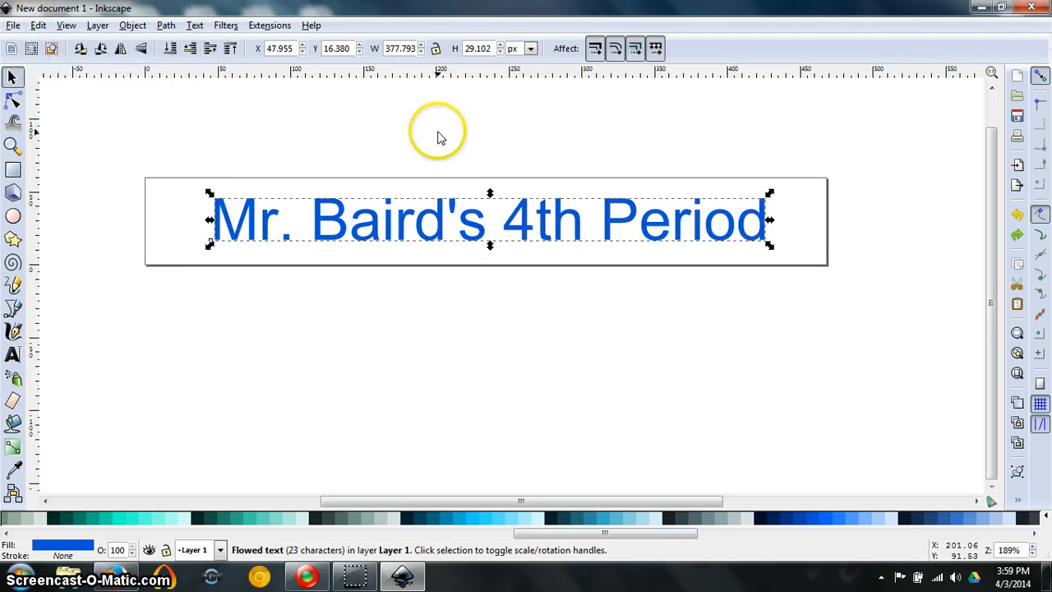
# Step: Try the Clean edges filter from the ABCs group on the label text, and undo it
pyautogui.click(235, 27)
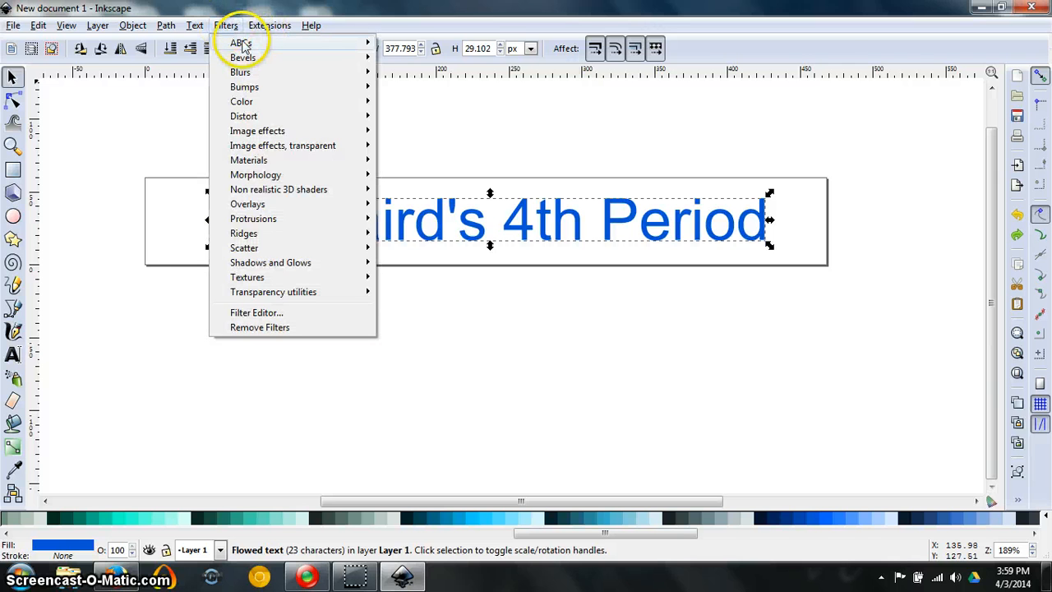
pyautogui.moveTo(302, 43)
pyautogui.click(423, 59)
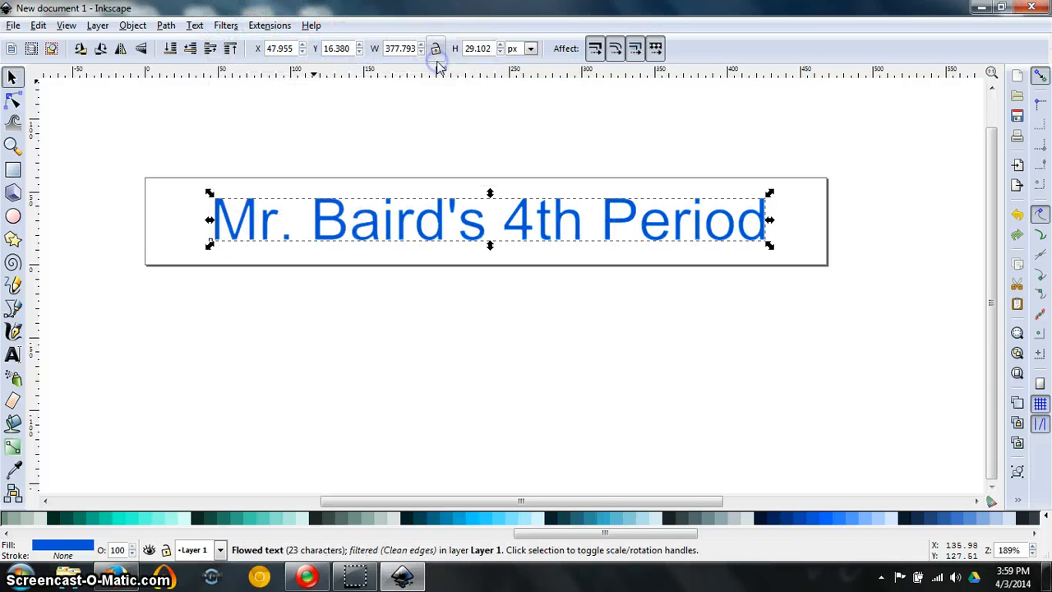
pyautogui.press('ctrl')
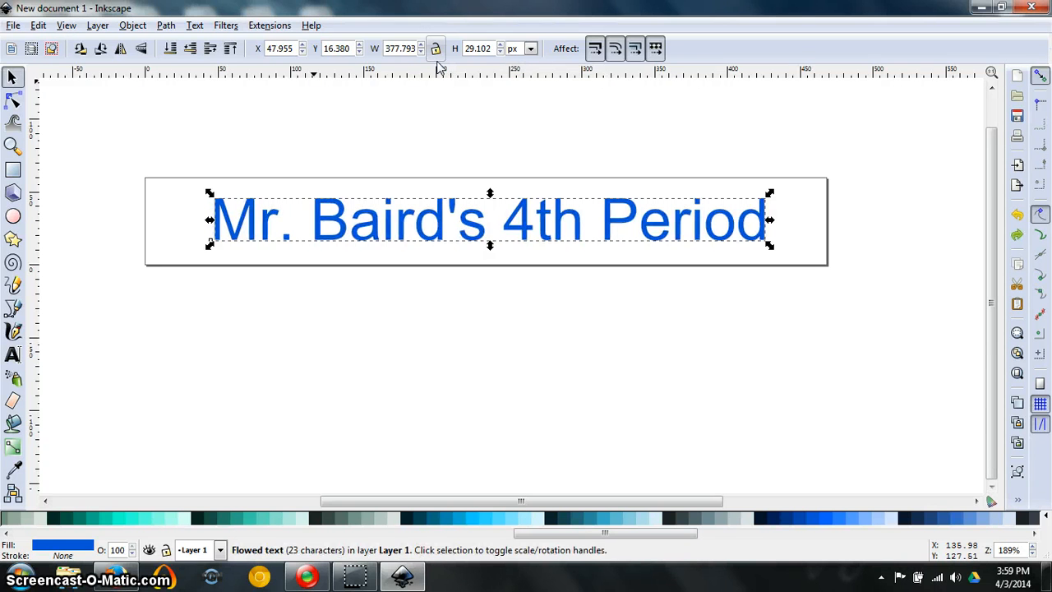
# Step: Try the Button bevel filter on the label text, and undo it
pyautogui.click(235, 26)
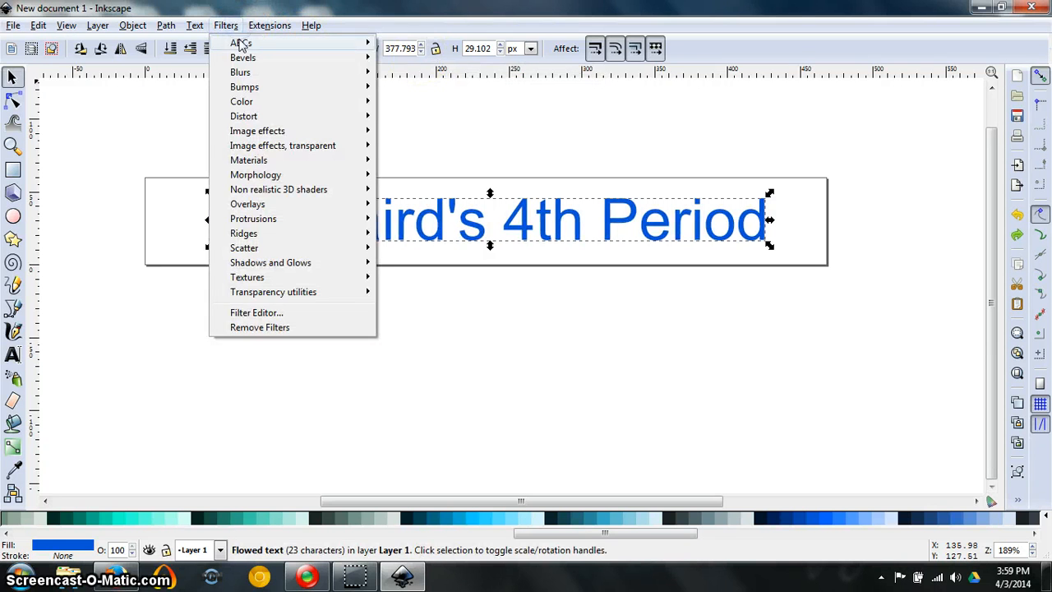
pyautogui.moveTo(245, 57)
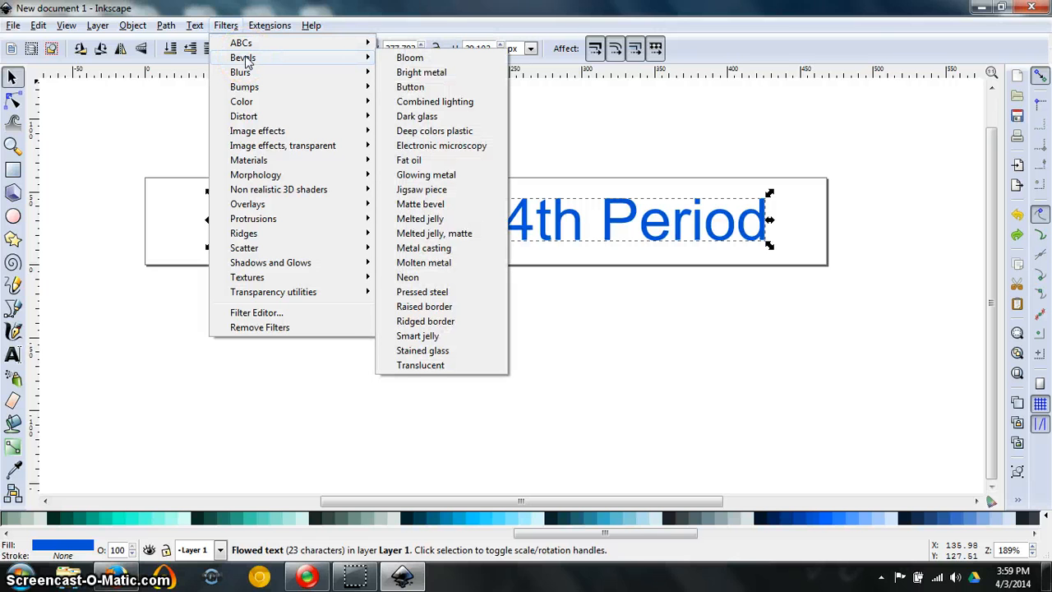
pyautogui.click(403, 86)
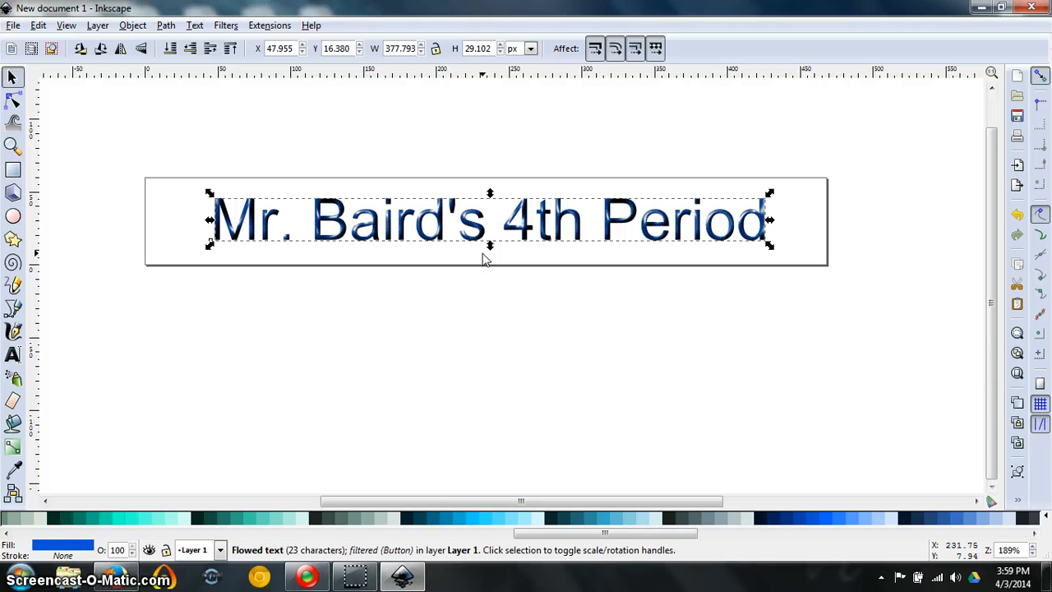
pyautogui.press('ctrl')
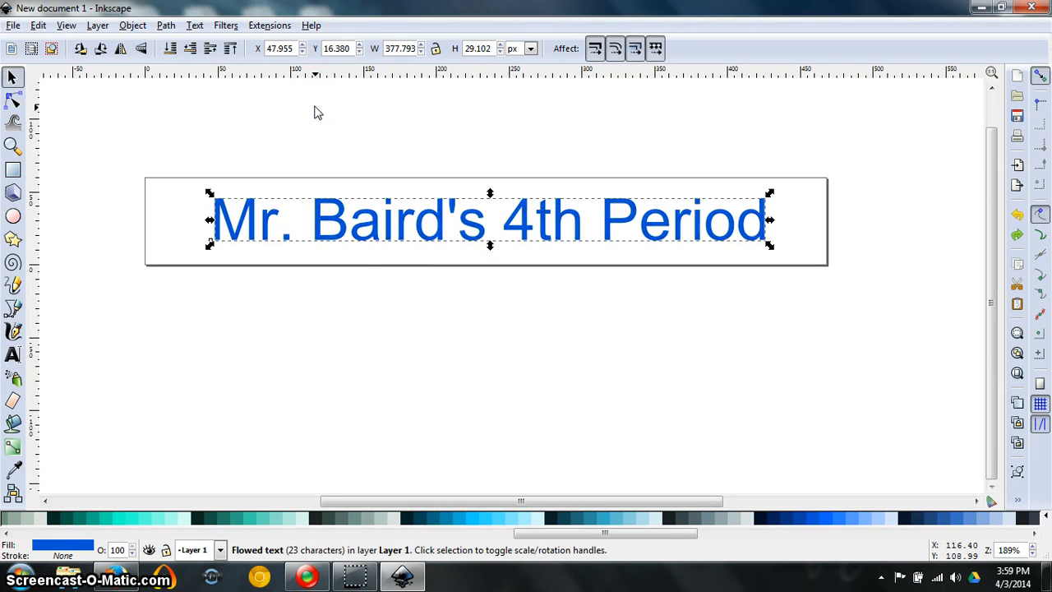
pyautogui.click(225, 26)
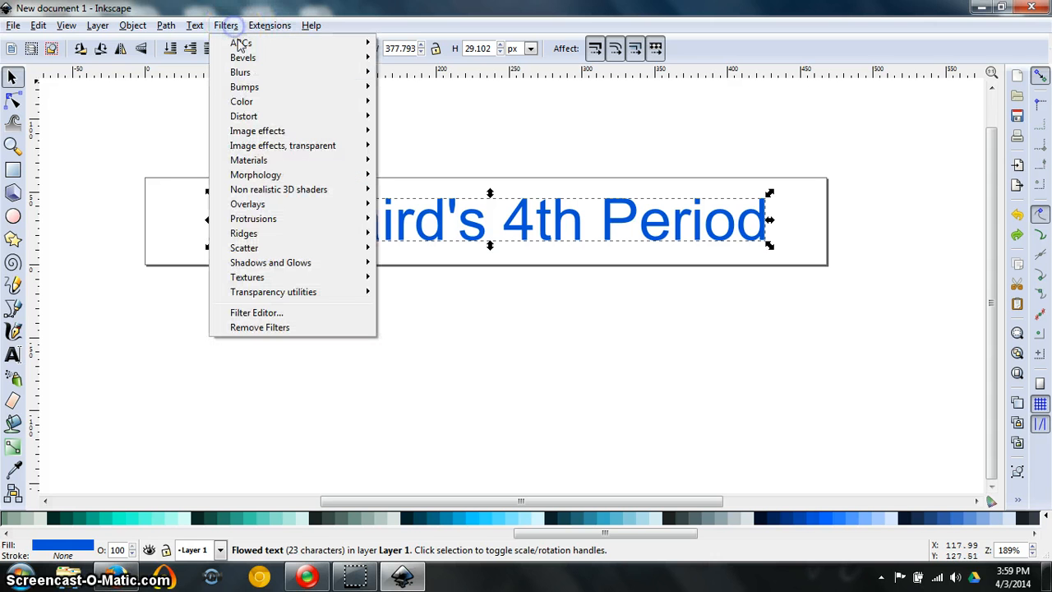
pyautogui.moveTo(294, 146)
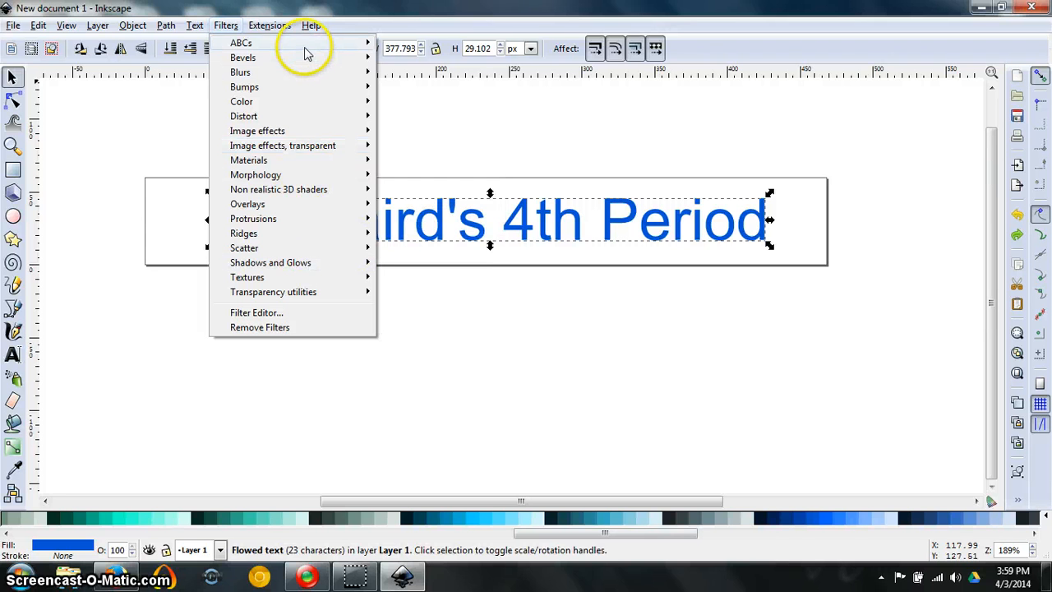
pyautogui.moveTo(305, 48)
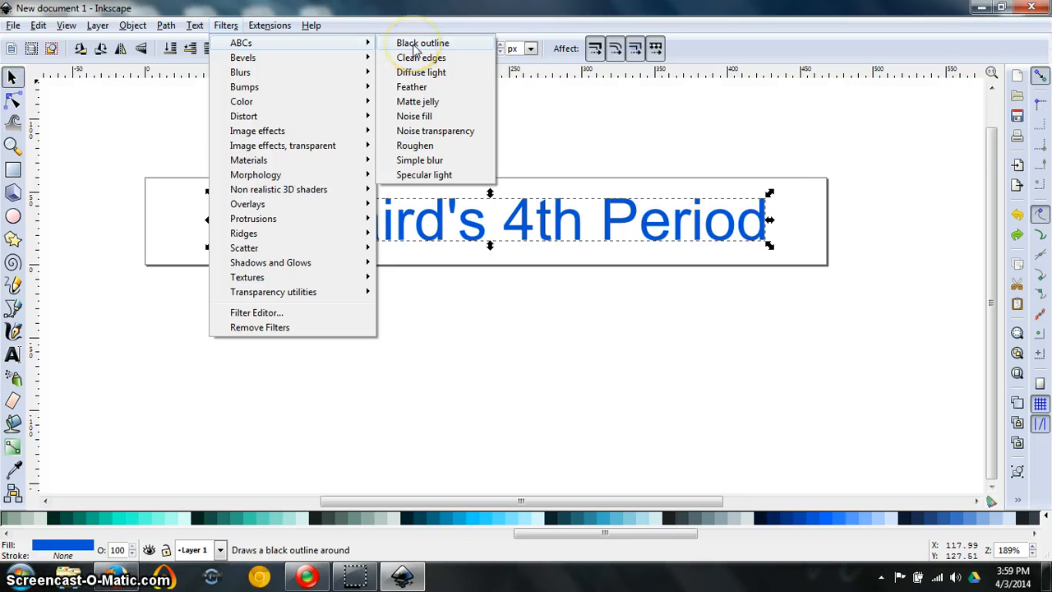
# Step: Look through the font families and styles available for the label text, leaving the font settings as they are
pyautogui.moveTo(196, 28)
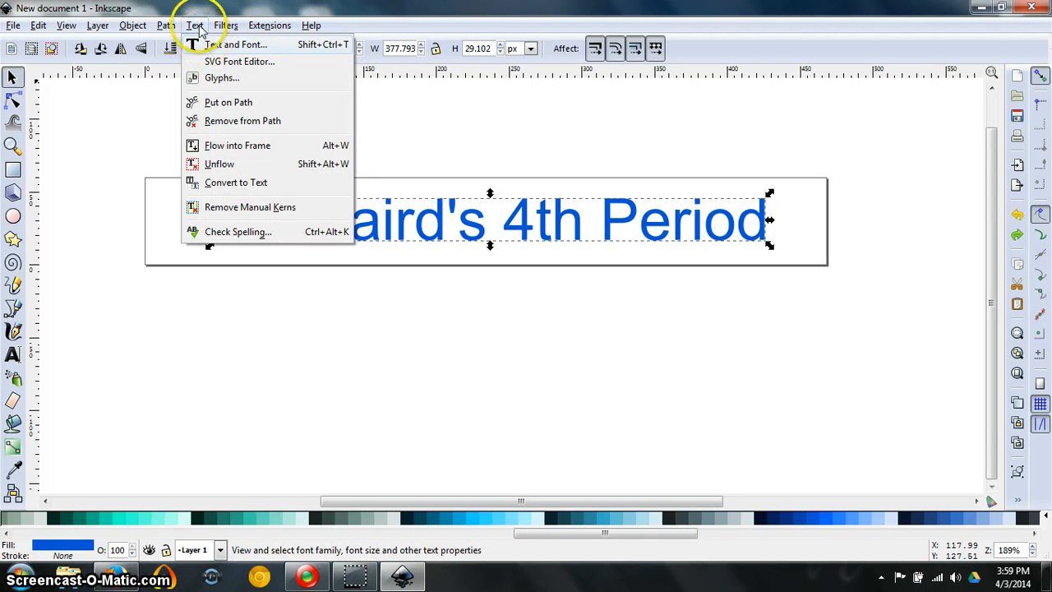
pyautogui.click(206, 47)
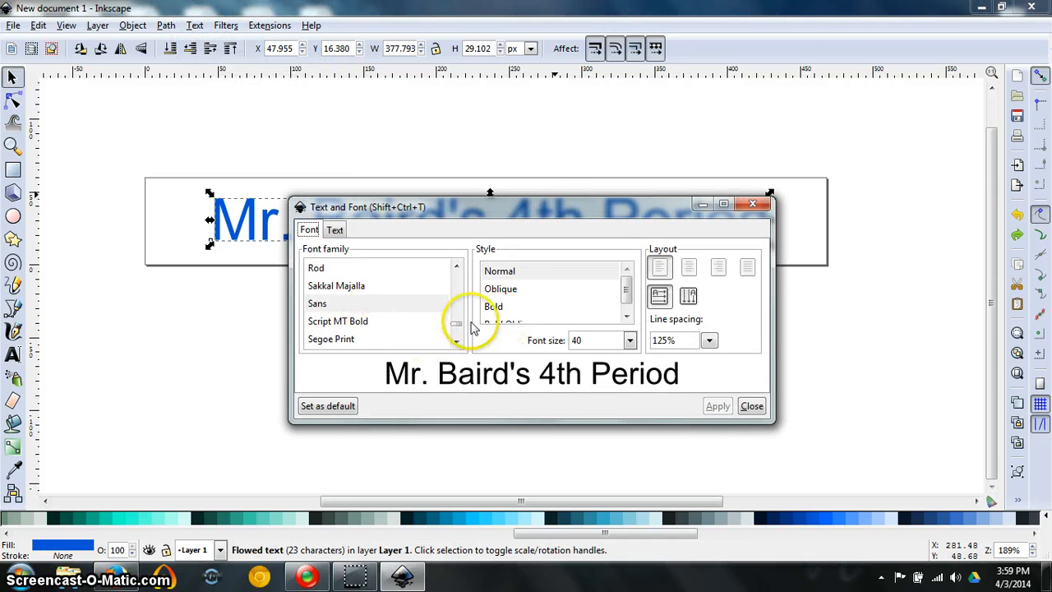
pyautogui.moveTo(458, 329); pyautogui.dragTo(460, 302)
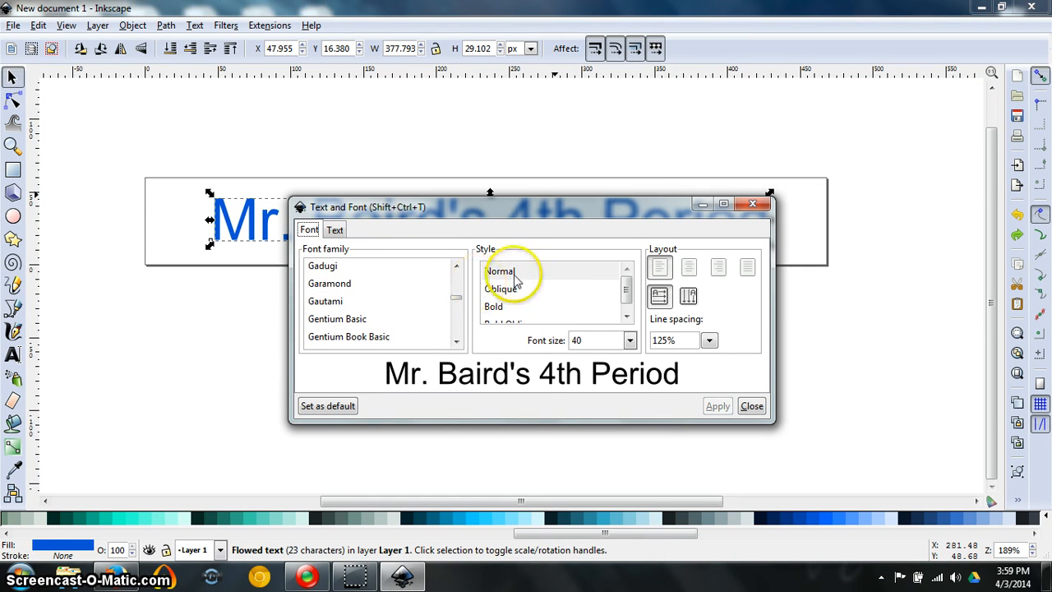
pyautogui.moveTo(625, 288); pyautogui.dragTo(631, 302)
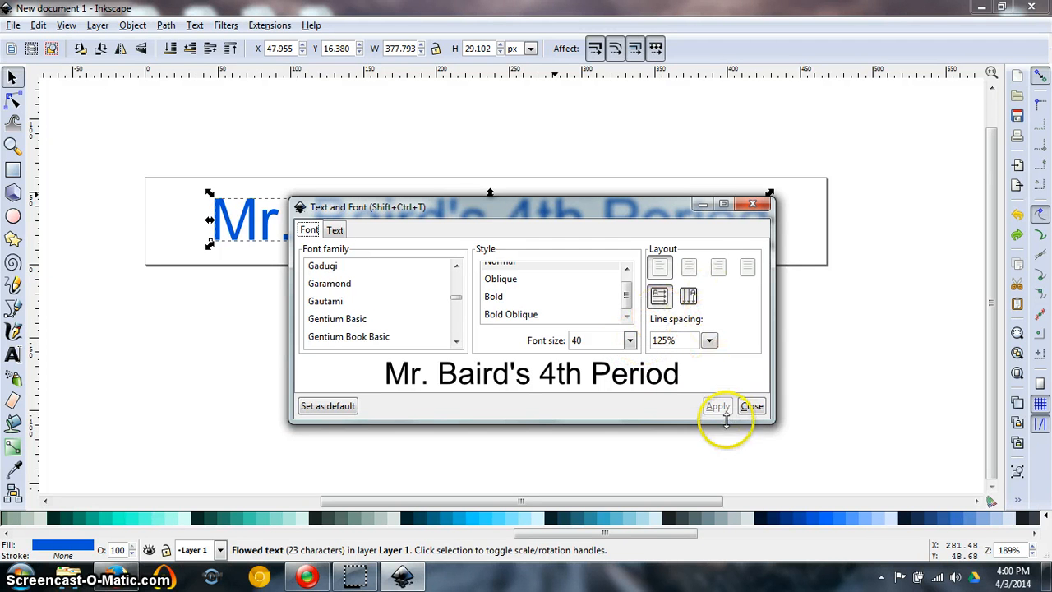
pyautogui.click(752, 407)
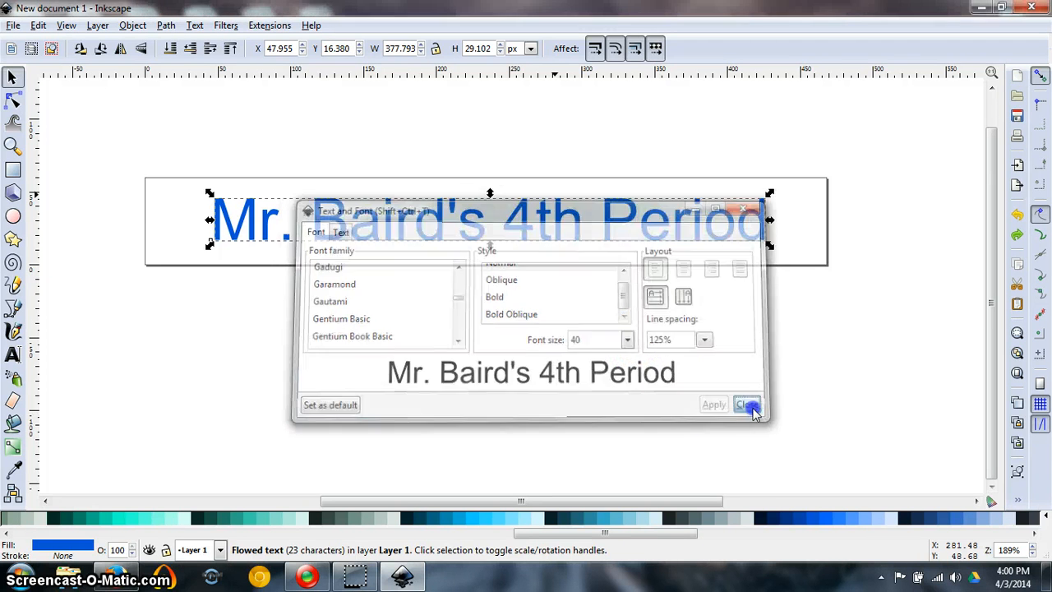
# Step: Apply the Glow filter from the Shadows and Glows group to the label text
pyautogui.click(226, 26)
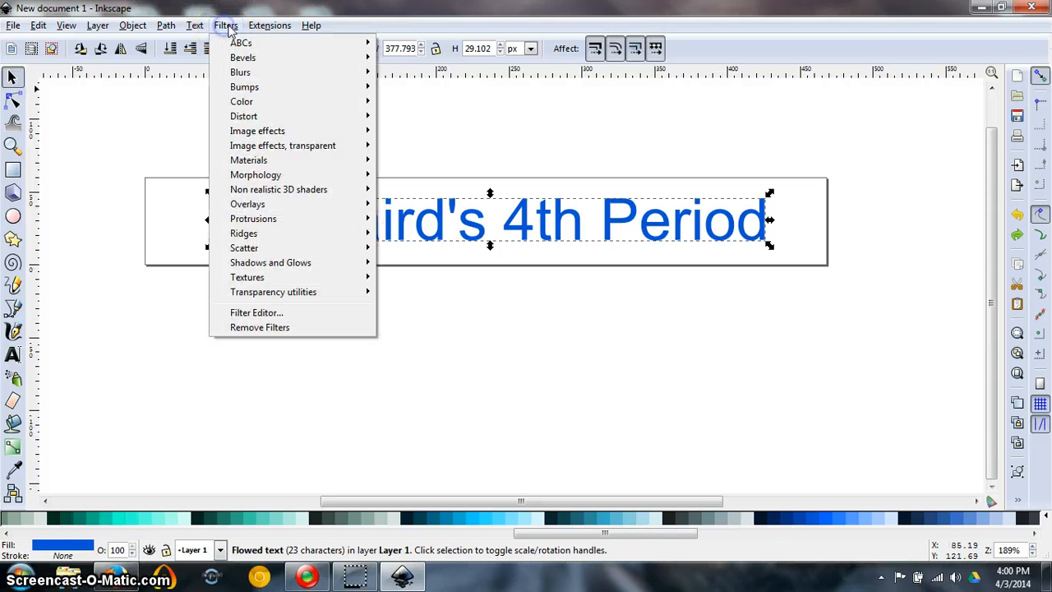
pyautogui.moveTo(277, 263)
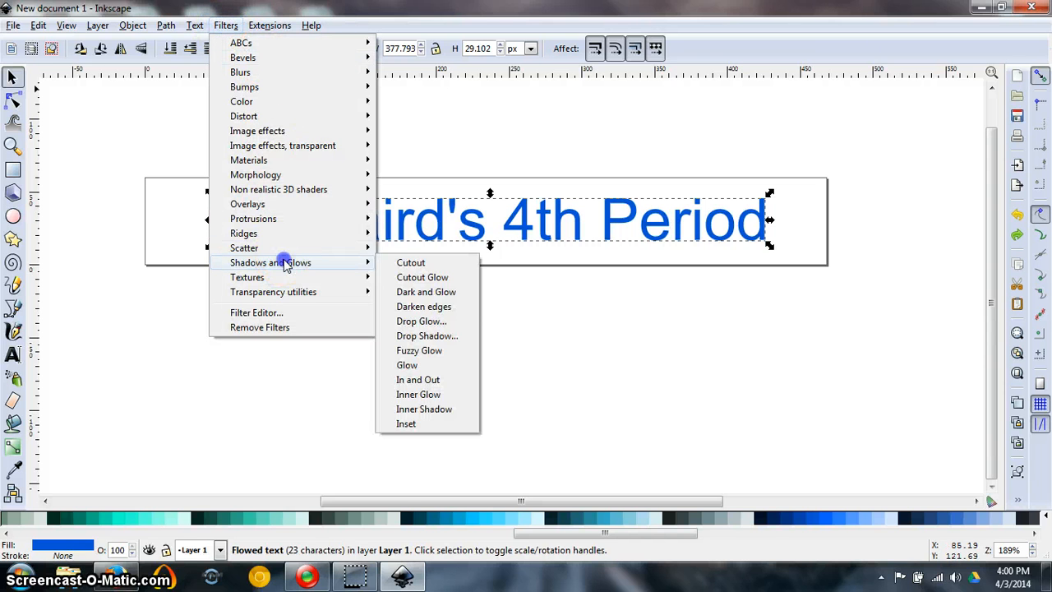
pyautogui.click(407, 365)
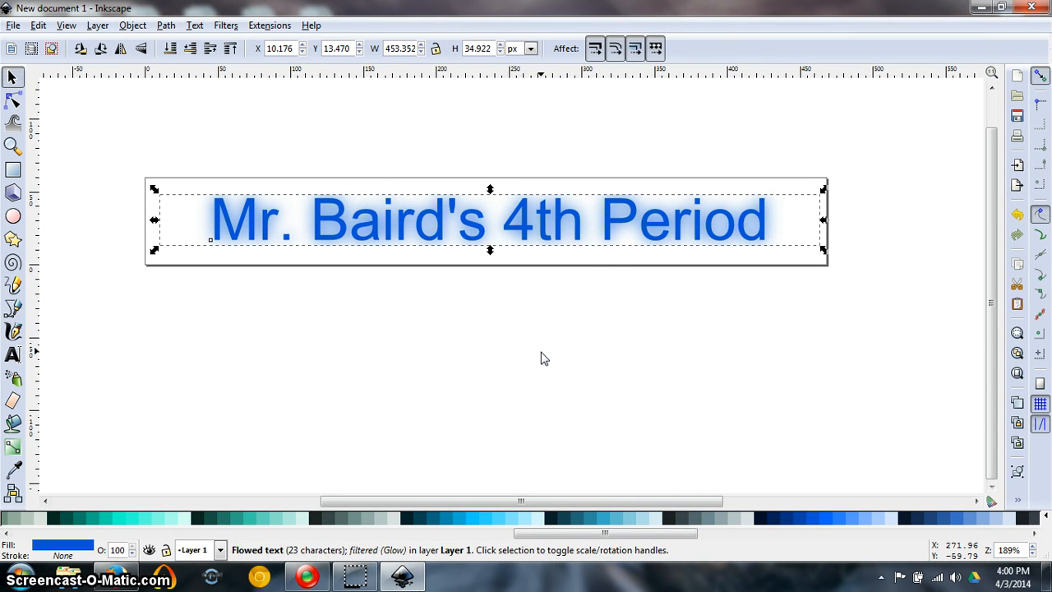
# Step: Add the Black outline filter from the ABCs group to the glowing label text, and deselect it
pyautogui.click(225, 25)
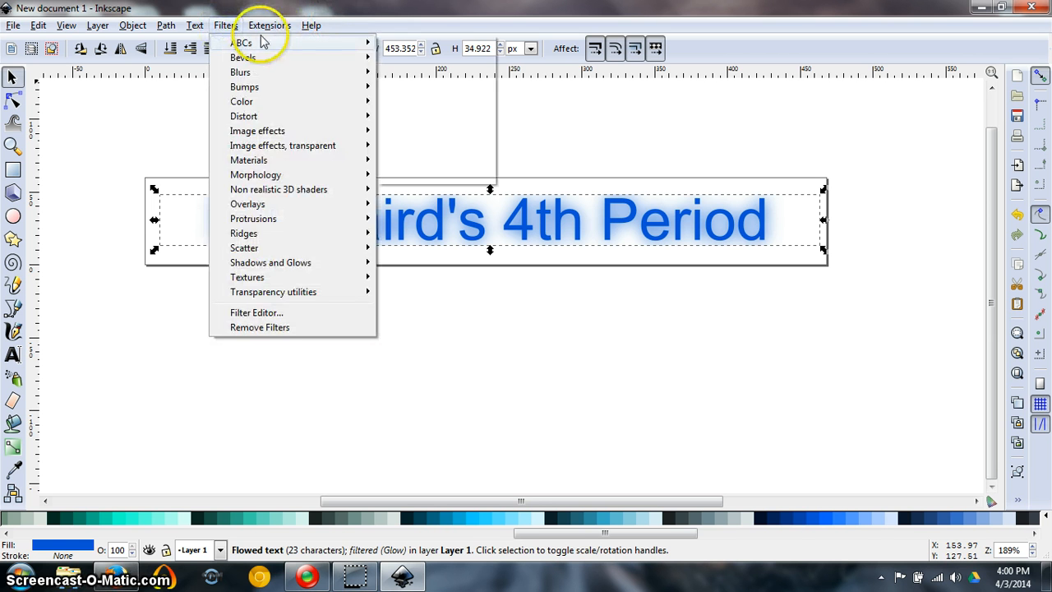
pyautogui.moveTo(271, 46)
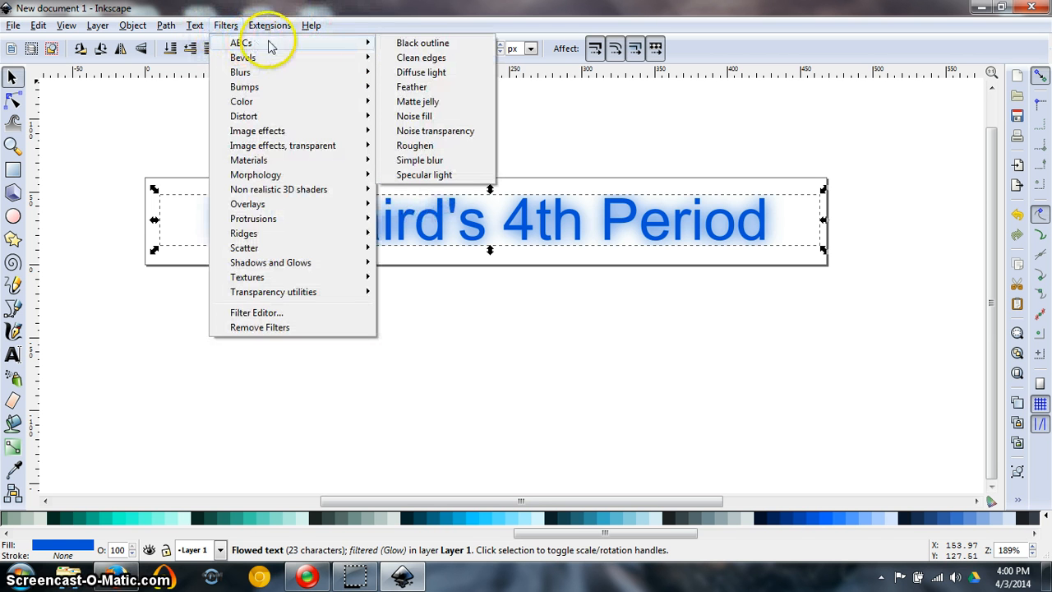
pyautogui.click(393, 42)
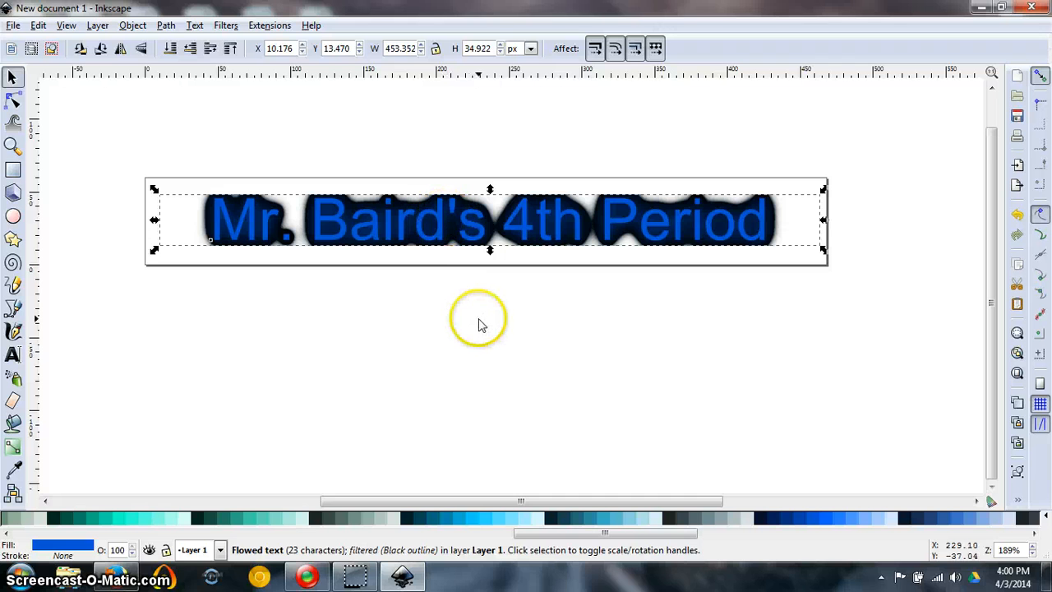
pyautogui.click(535, 346)
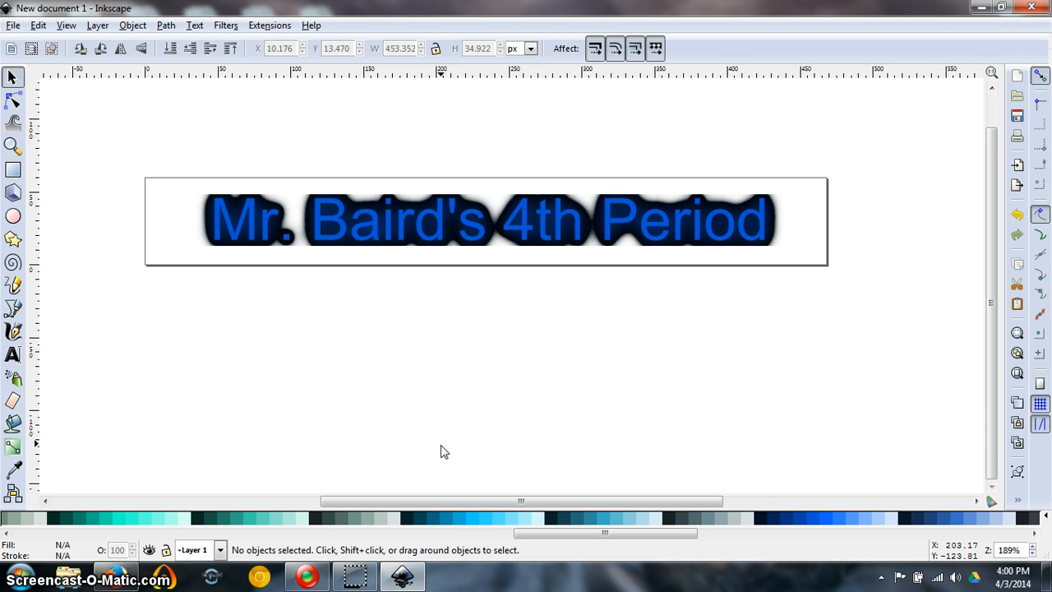
# Step: Save the drawing to the Desktop as an Inkscape SVG, named with the teacher's surname followed by _4th_period
pyautogui.click(12, 26)
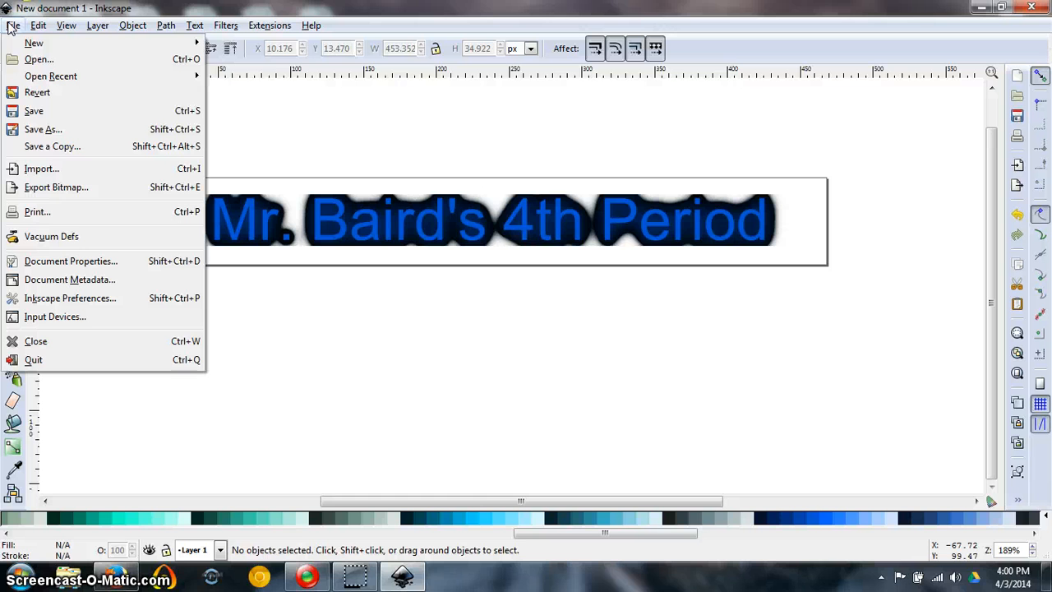
pyautogui.click(51, 134)
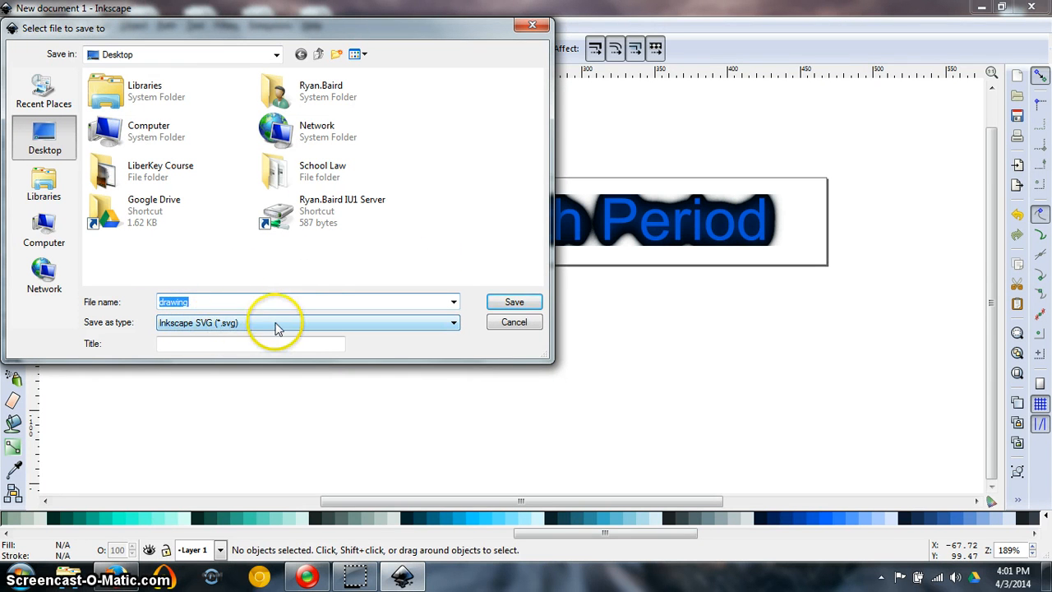
pyautogui.doubleClick(179, 302)
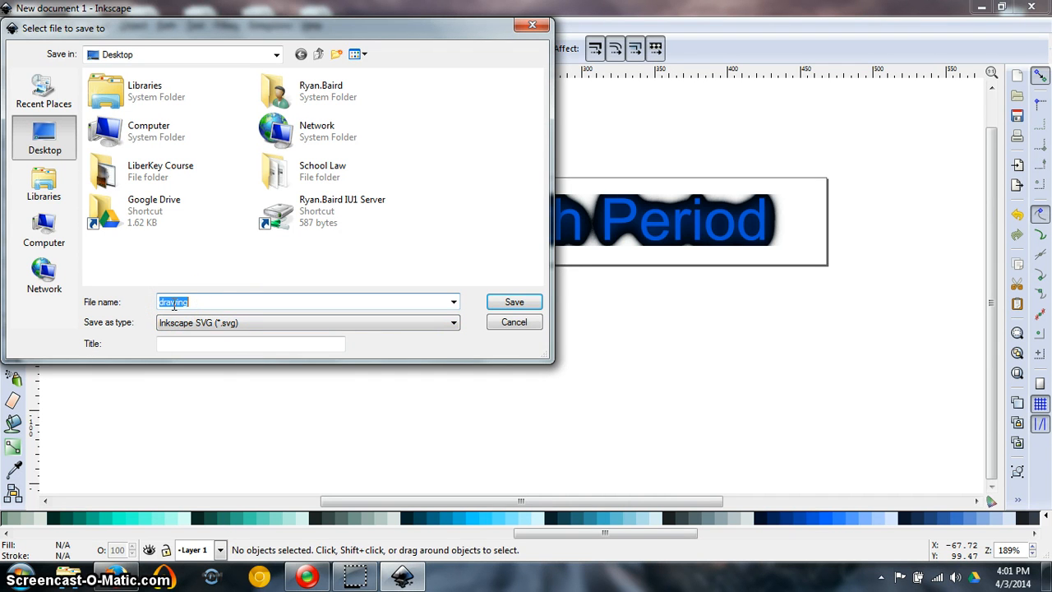
pyautogui.write('Bair')
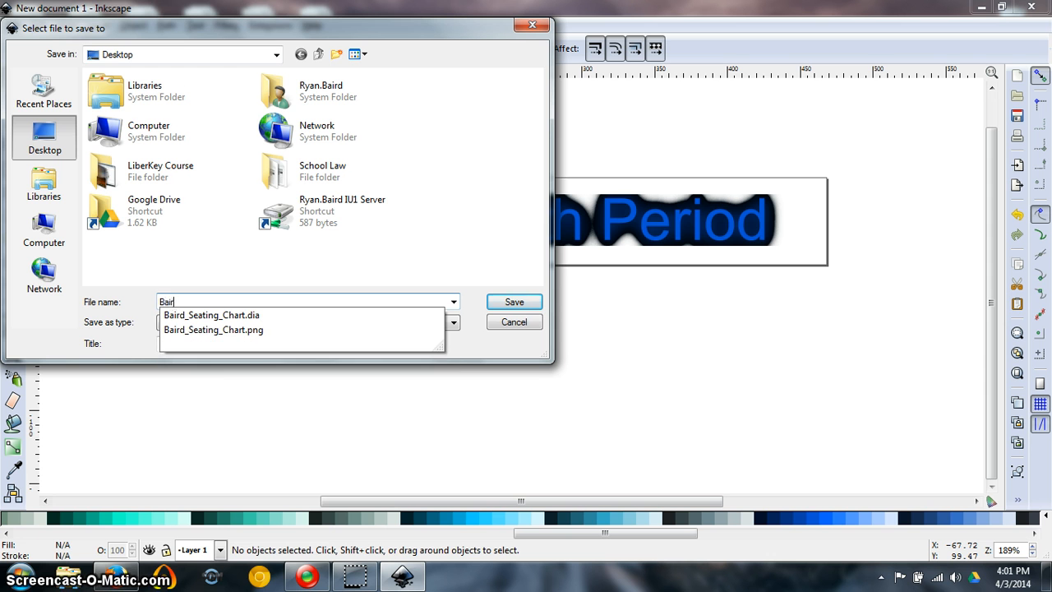
pyautogui.write('d_4th')
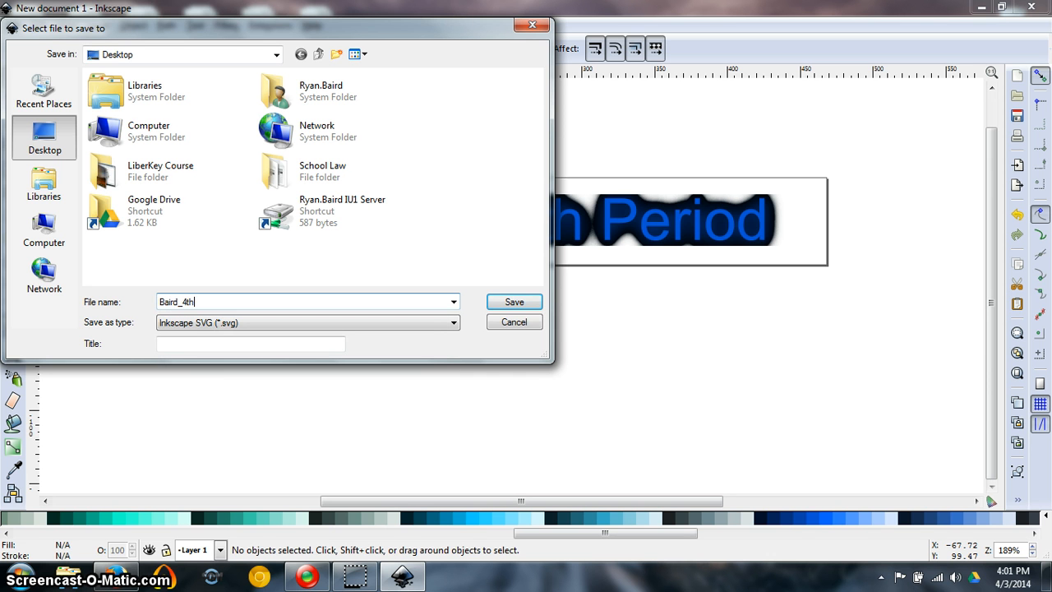
pyautogui.write('_period')
pyautogui.click(513, 305)
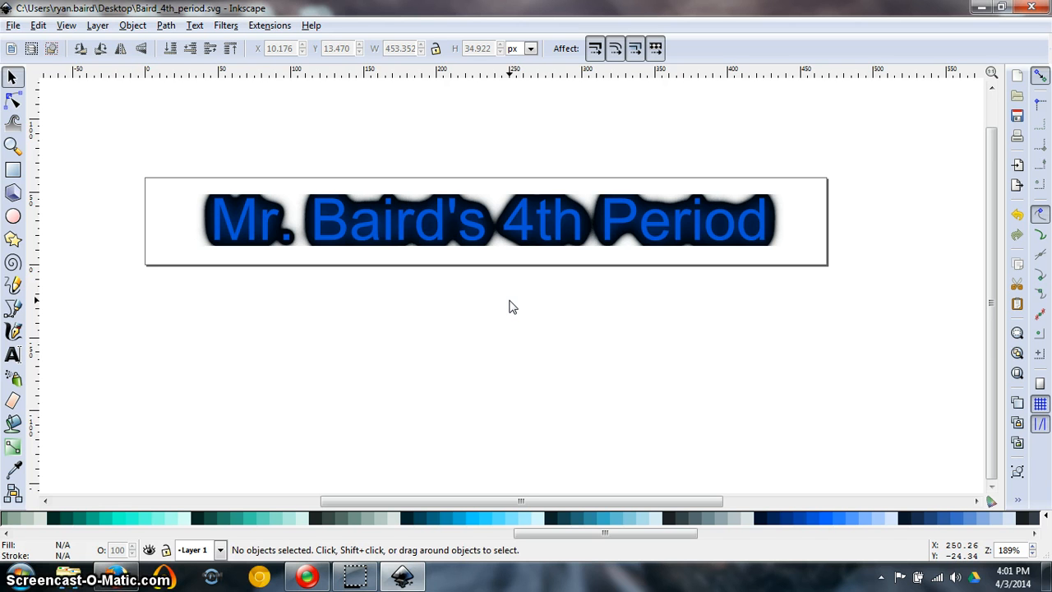
# Step: Open the bitmap export settings, compare the Drawing and Page export areas, and choose Page
pyautogui.click(518, 264)
pyautogui.click(14, 26)
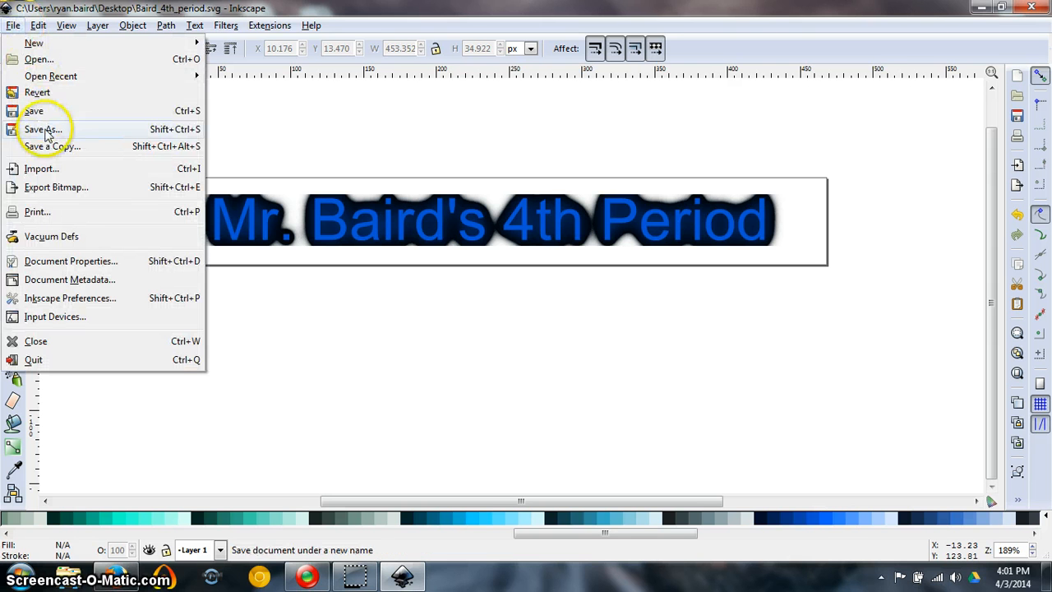
pyautogui.click(70, 191)
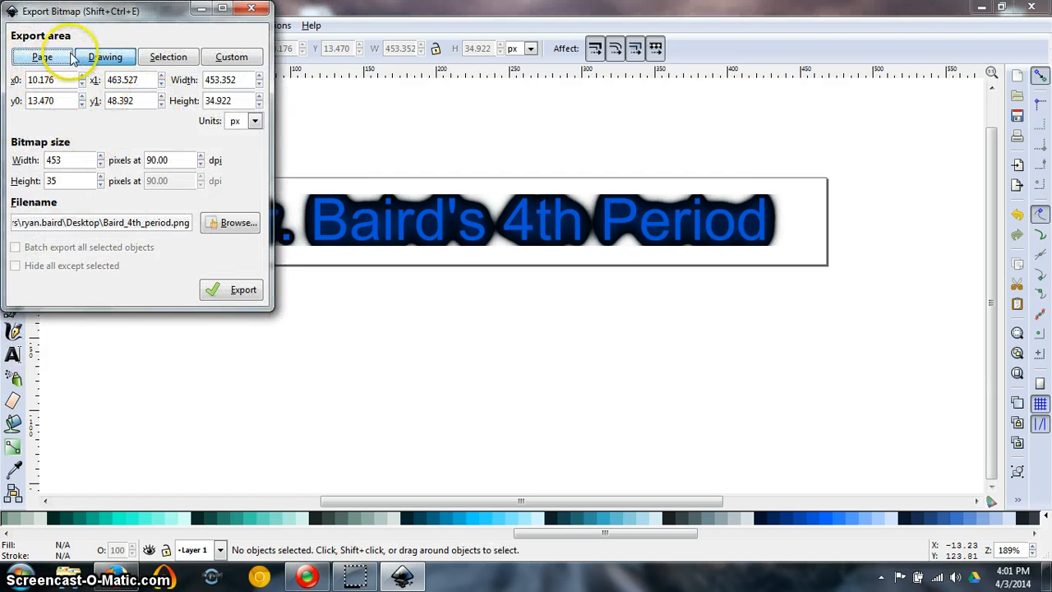
pyautogui.click(128, 58)
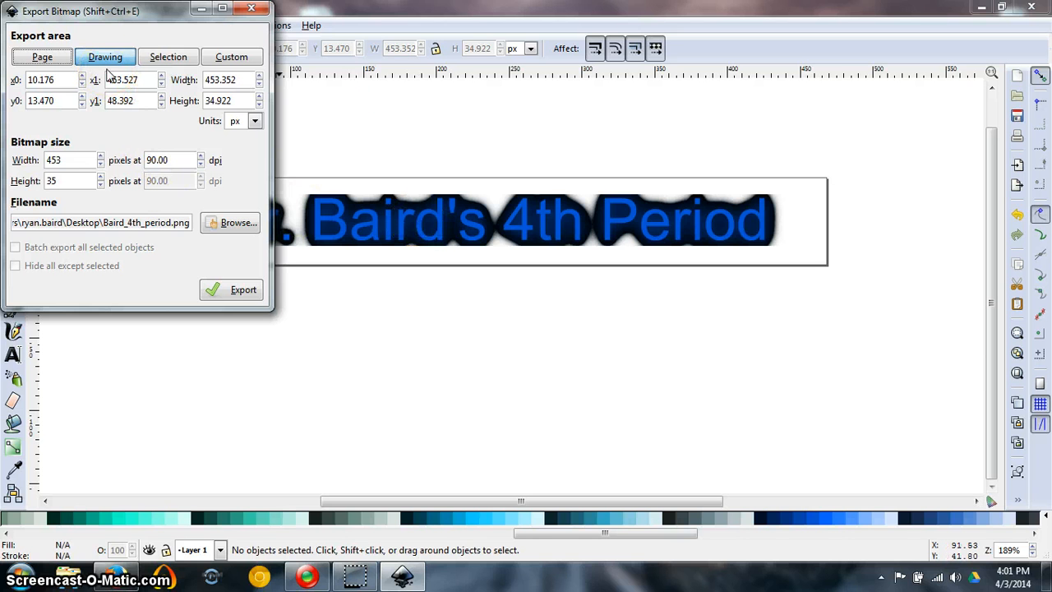
pyautogui.click(43, 58)
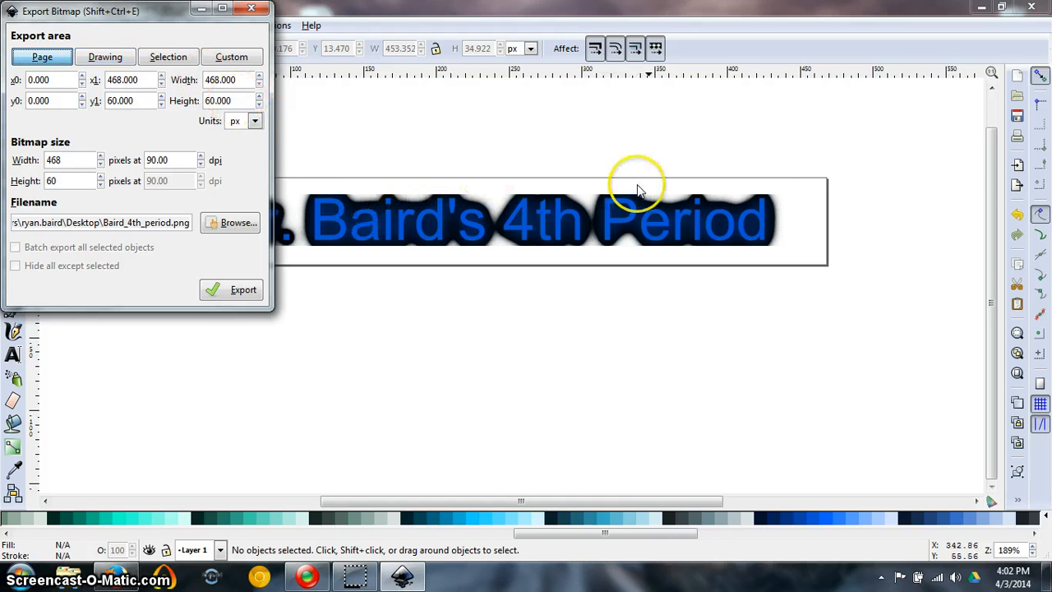
pyautogui.click(100, 59)
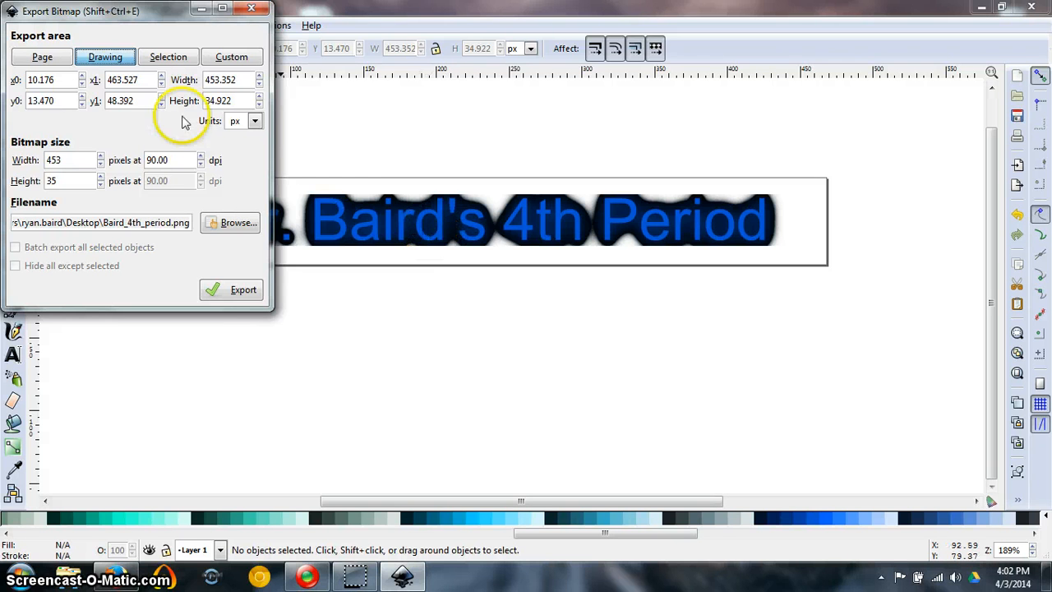
pyautogui.click(54, 64)
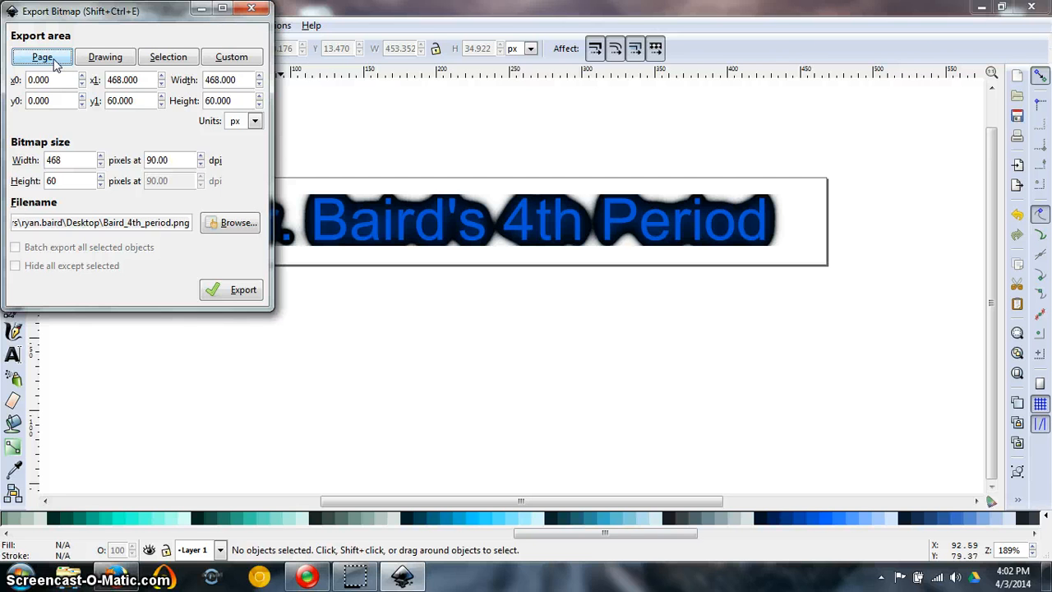
pyautogui.click(112, 61)
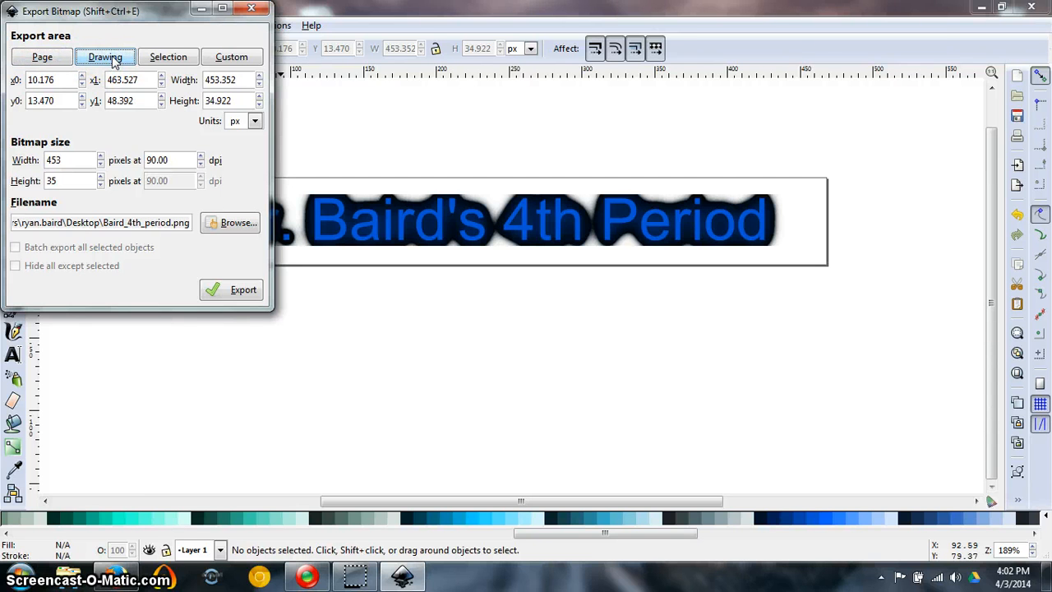
pyautogui.click(29, 59)
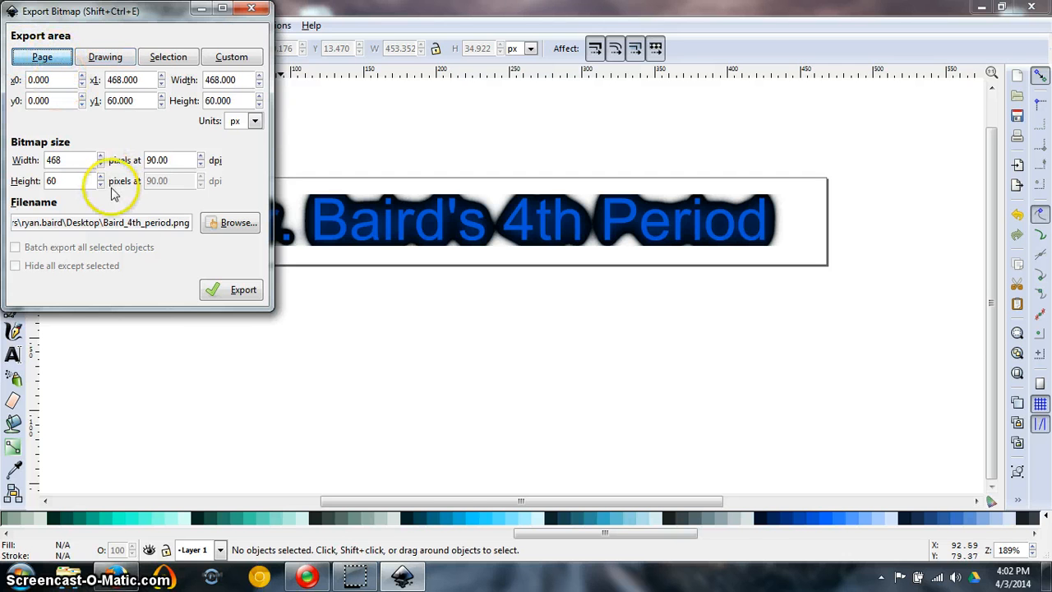
# Step: Export the page to the Desktop as a PNG under the suggested file name, close the export settings, and minimize the window
pyautogui.click(231, 224)
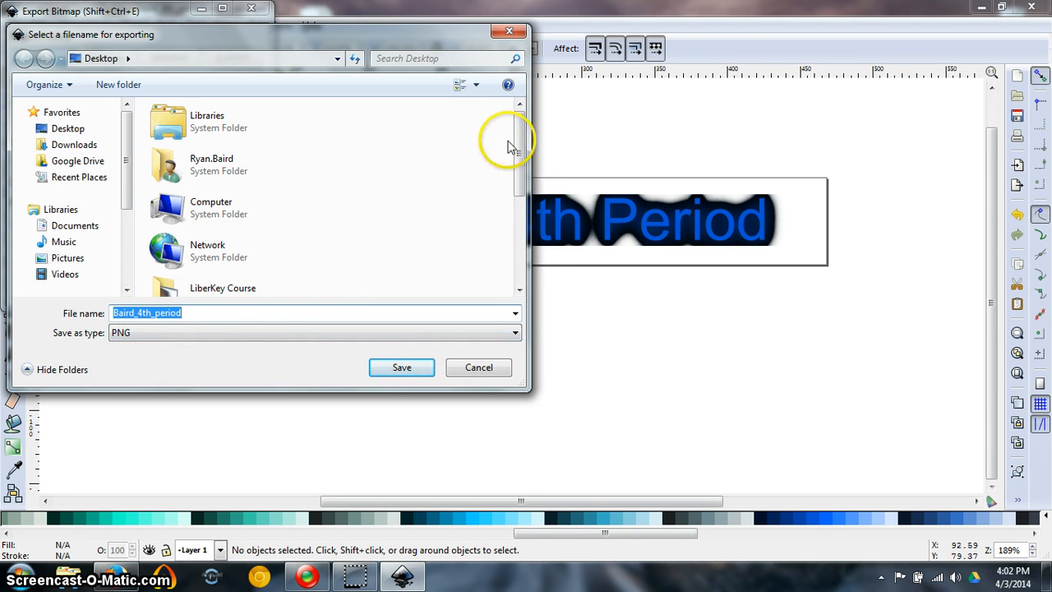
pyautogui.scroll(-3, 509, 146)
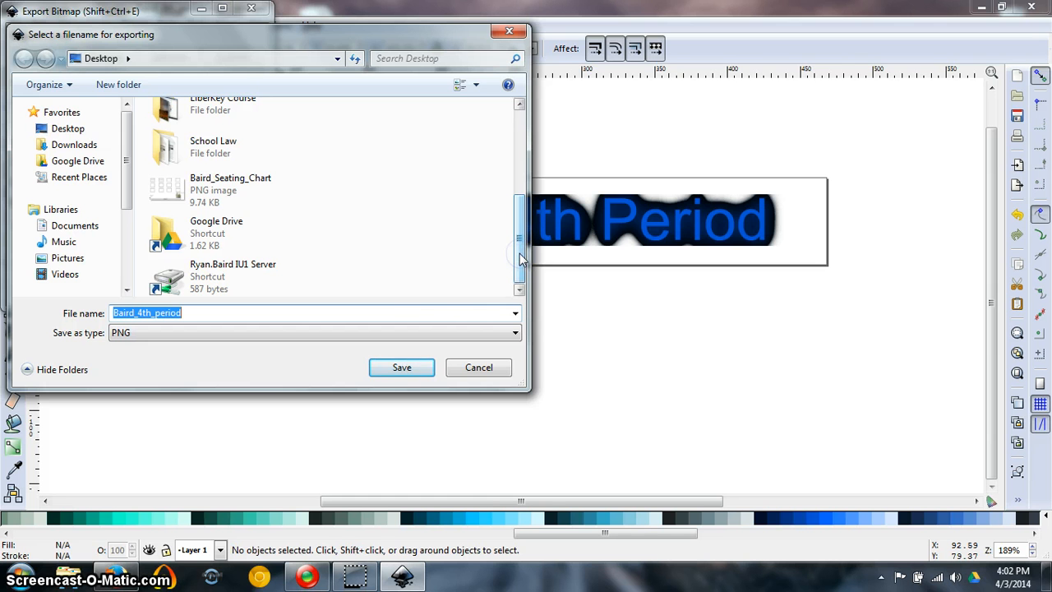
pyautogui.click(400, 370)
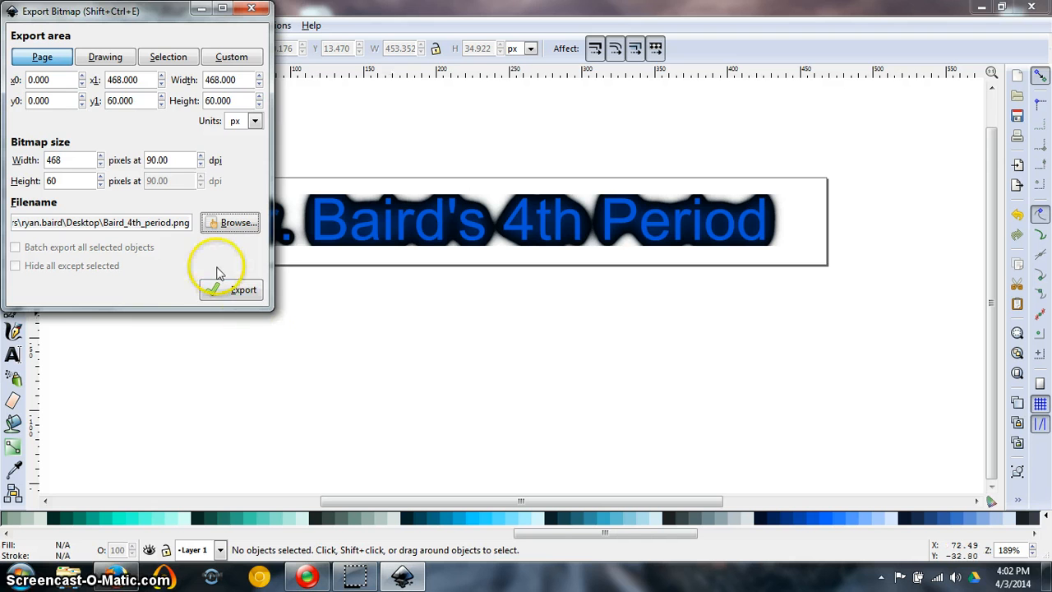
pyautogui.click(230, 294)
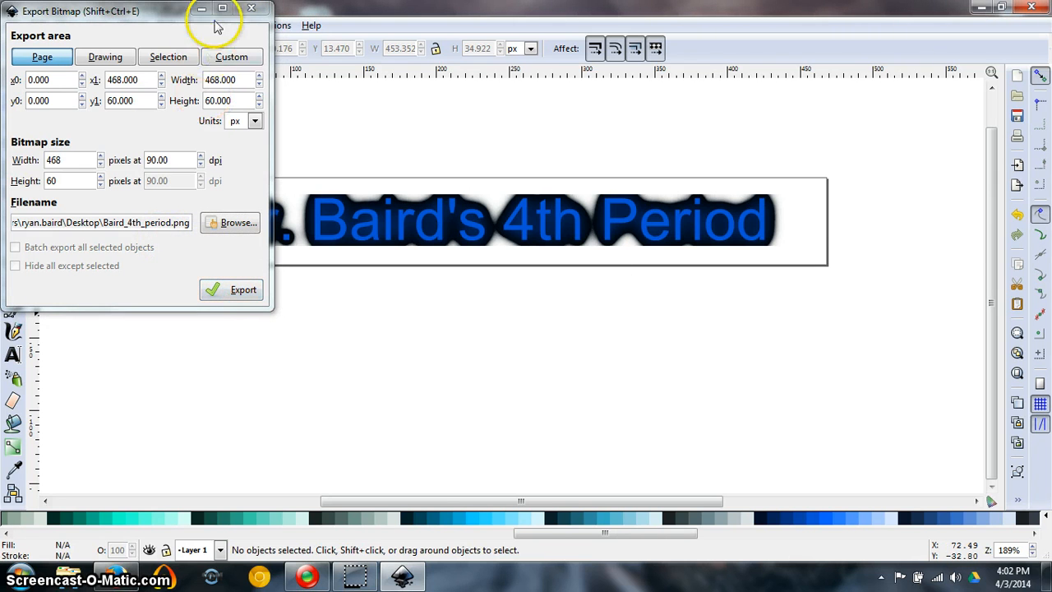
pyautogui.click(251, 7)
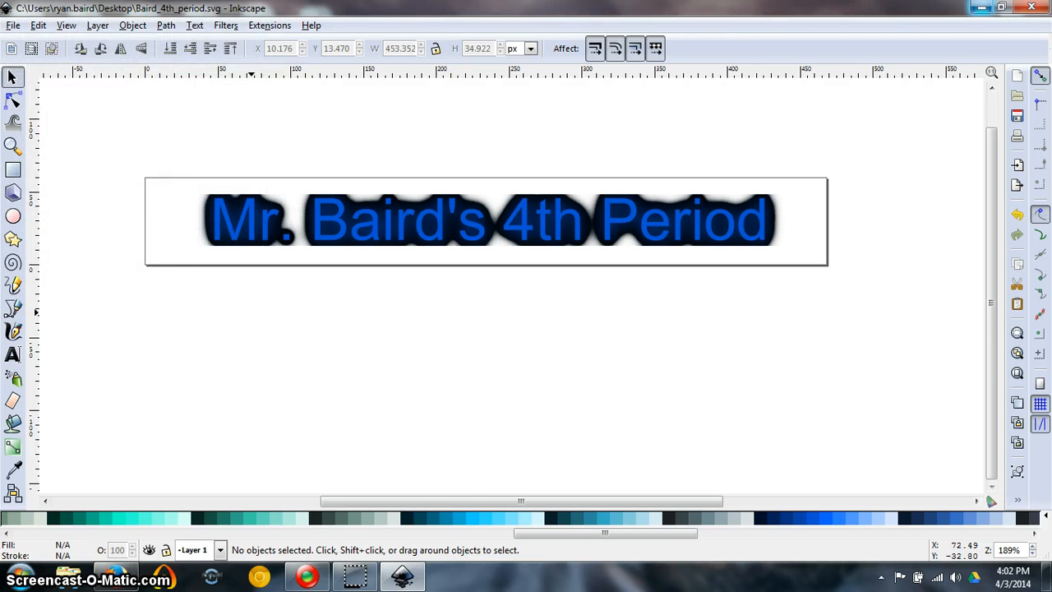
pyautogui.click(981, 8)
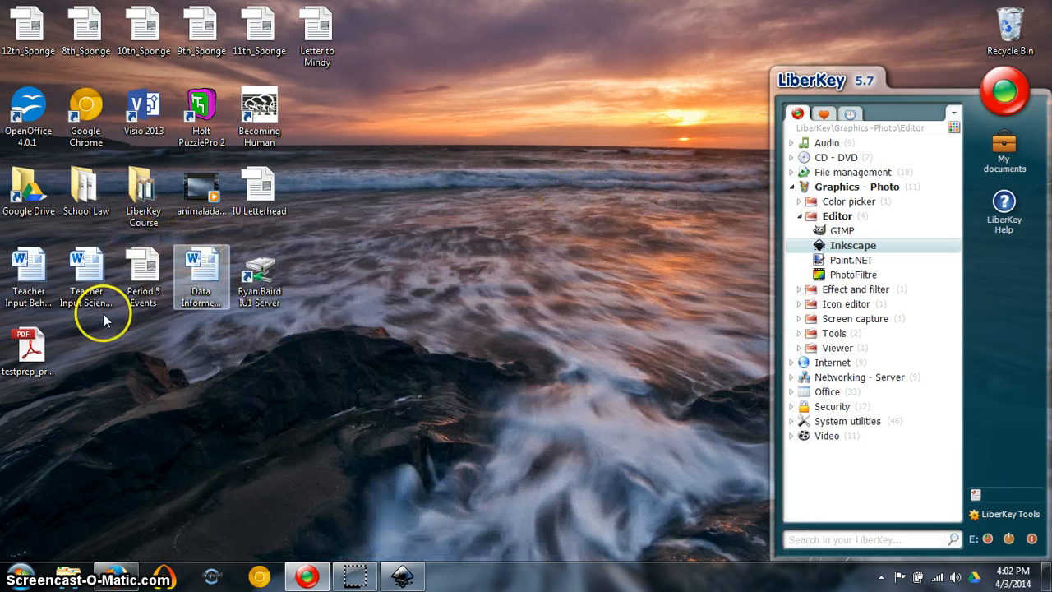
# Step: Open the exported 4th-period PNG from the Desktop folder in File Explorer to check how the label looks
pyautogui.click(71, 580)
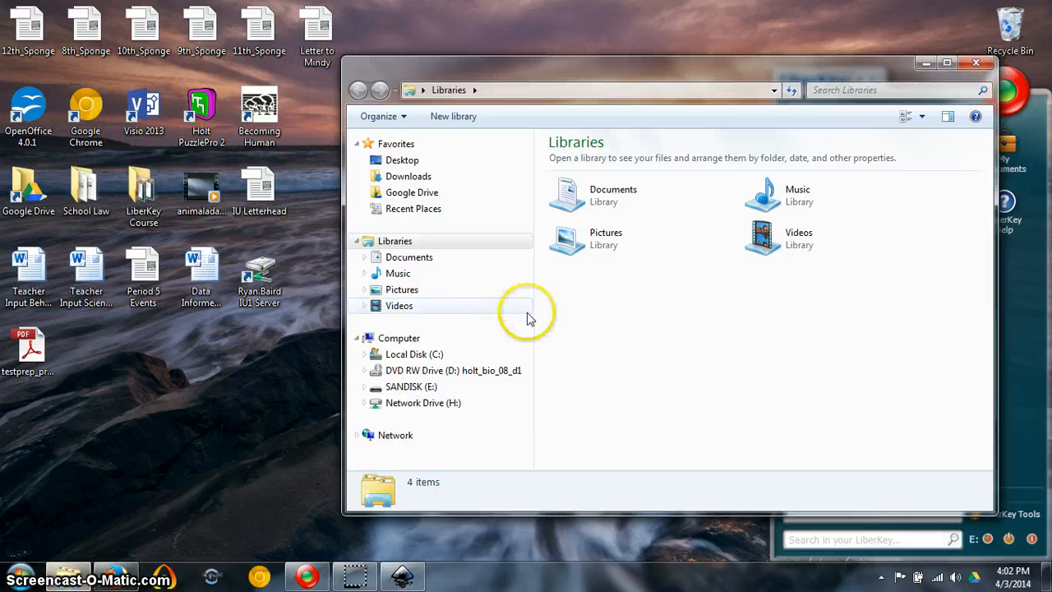
pyautogui.click(396, 160)
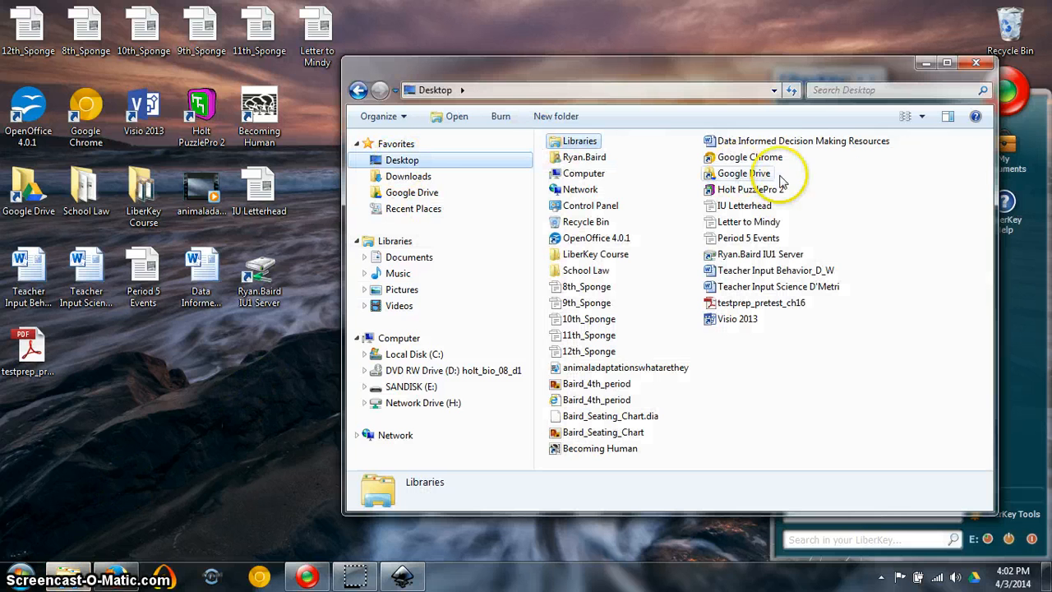
pyautogui.doubleClick(601, 386)
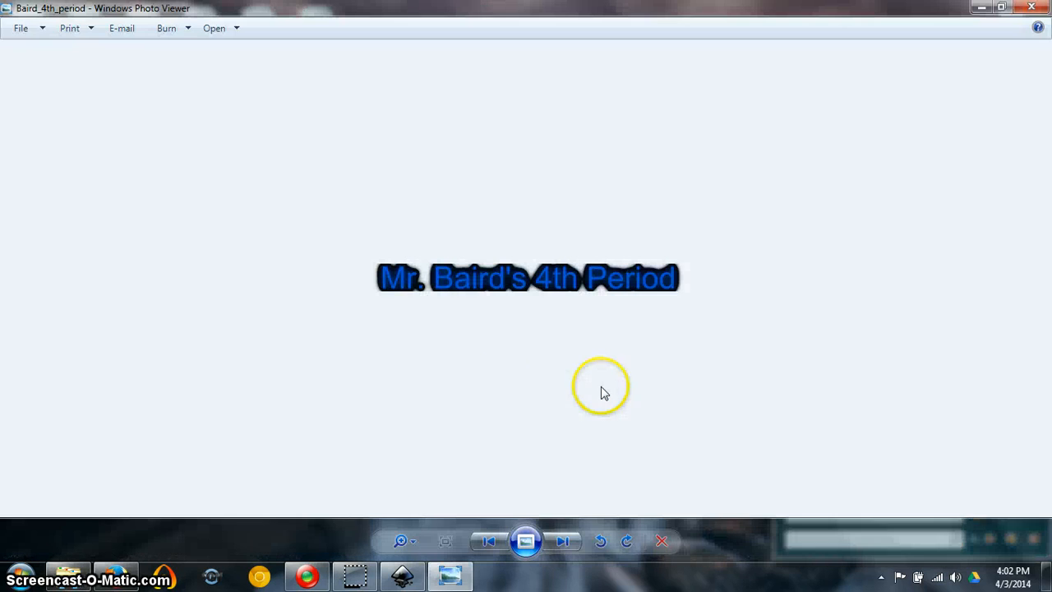
# Step: Close the image preview and the Desktop folder window, and switch back to the label drawing in Inkscape
pyautogui.click(1032, 7)
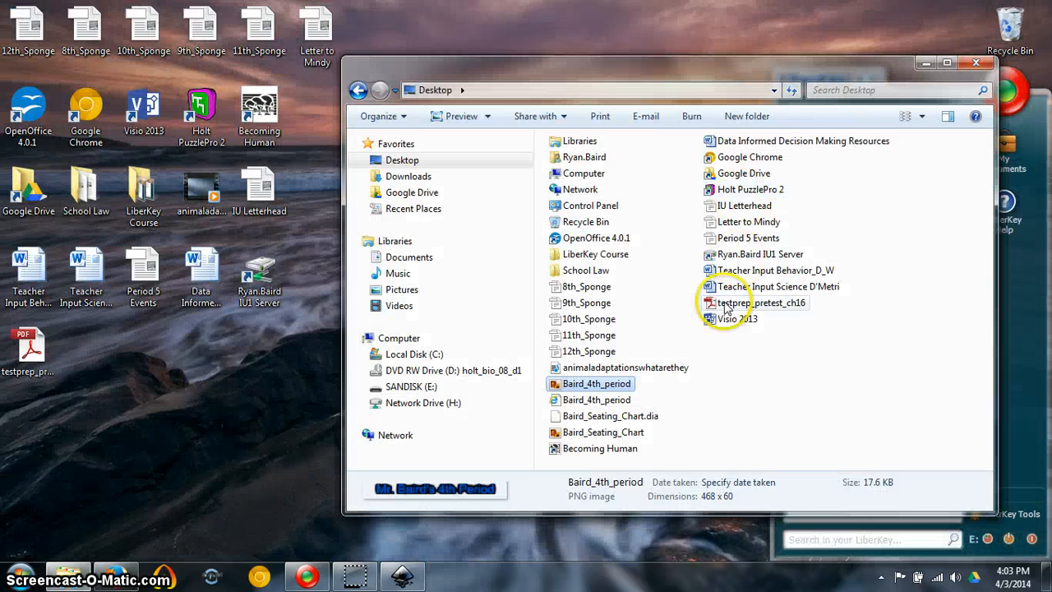
pyautogui.click(977, 64)
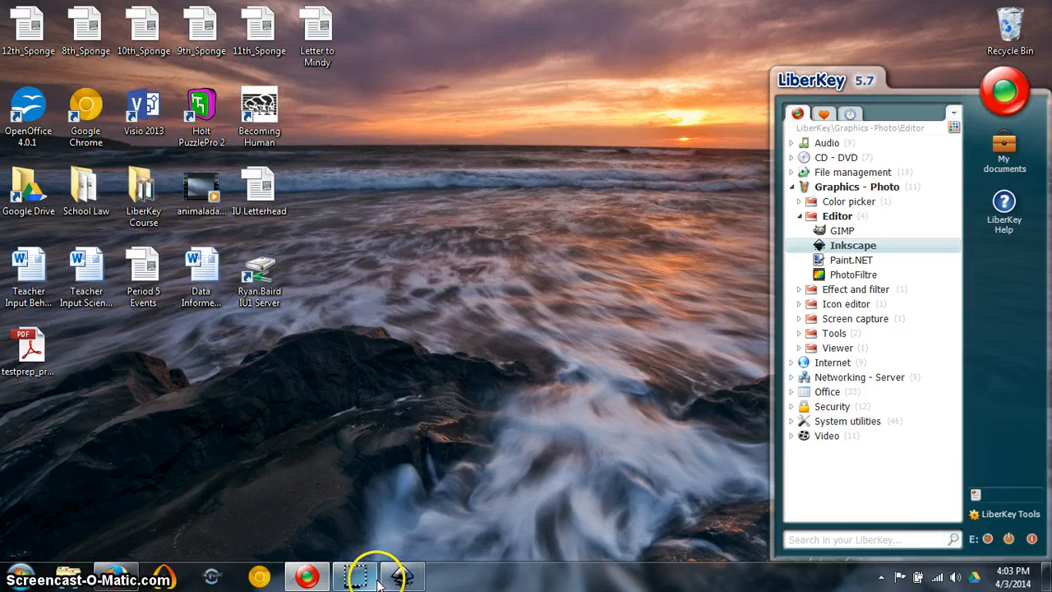
pyautogui.click(401, 577)
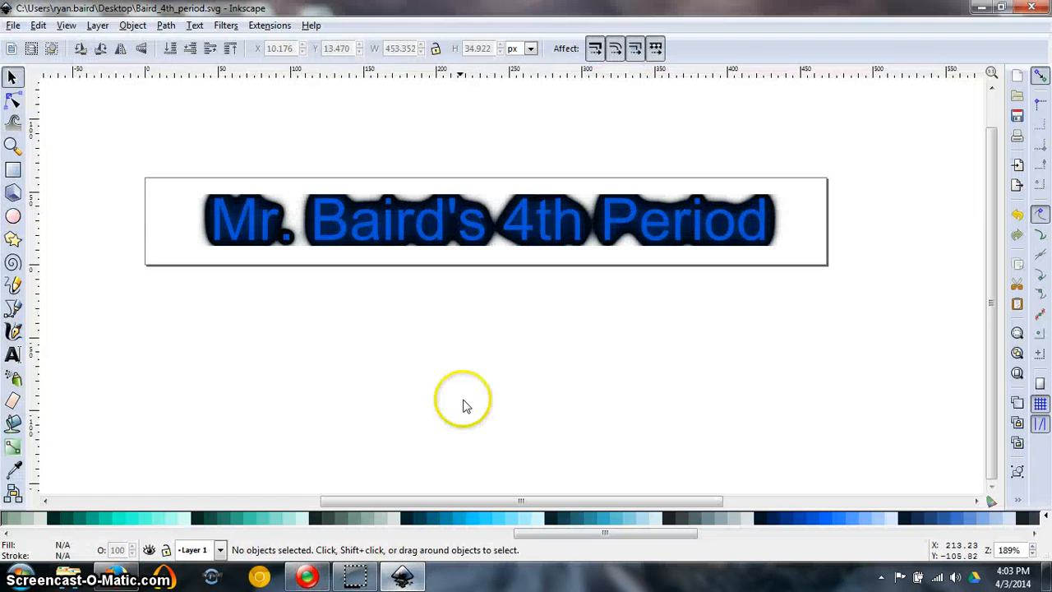